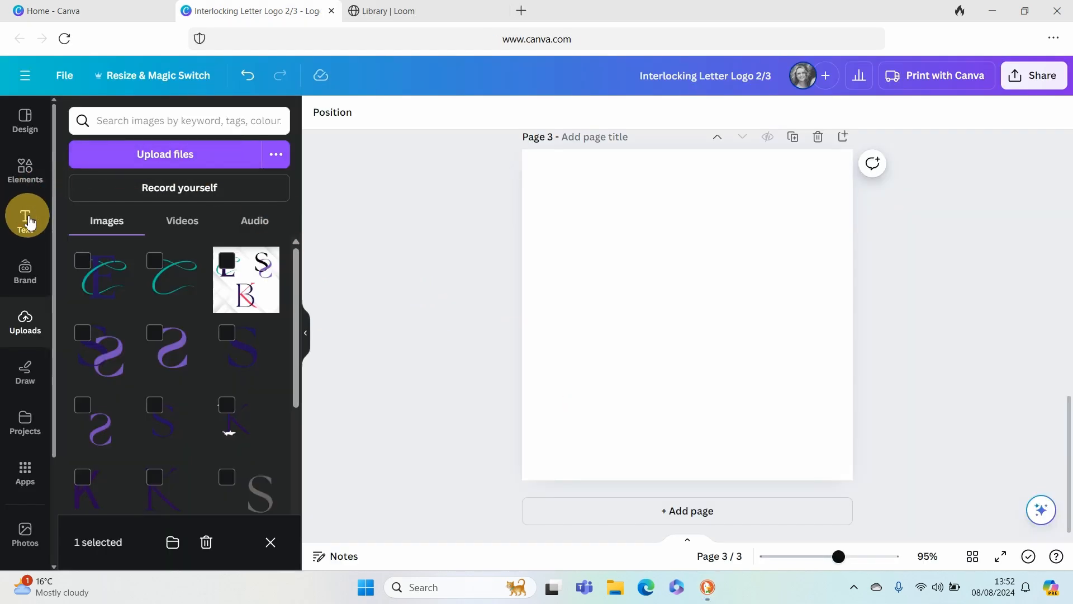
- Add a text box on page 3 with the letter B in the La Luxes Serif font
left_click(27, 224)
left_click(150, 164)
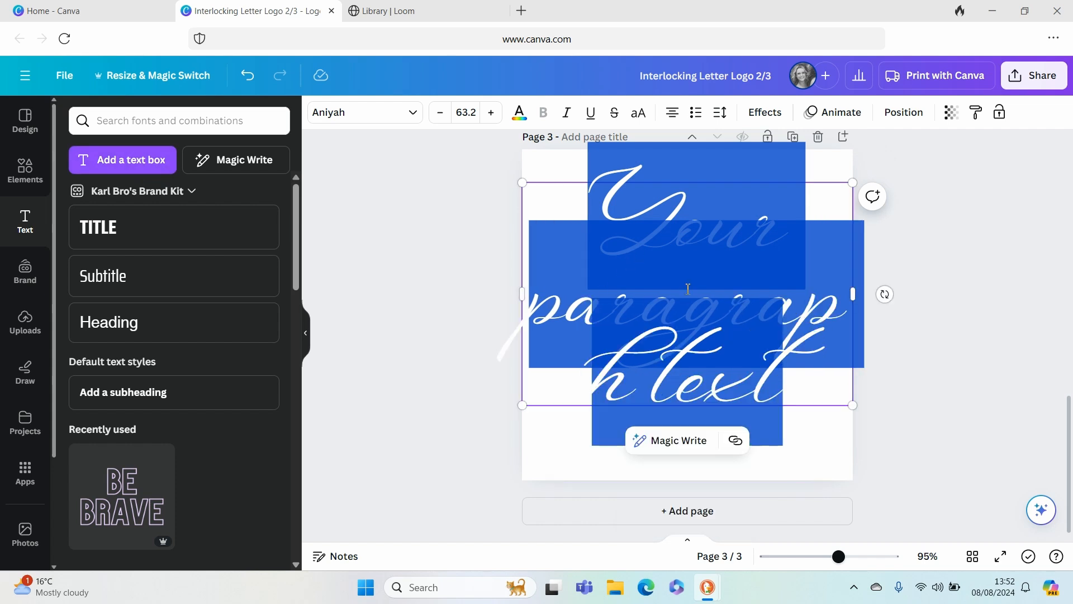
left_click(417, 113)
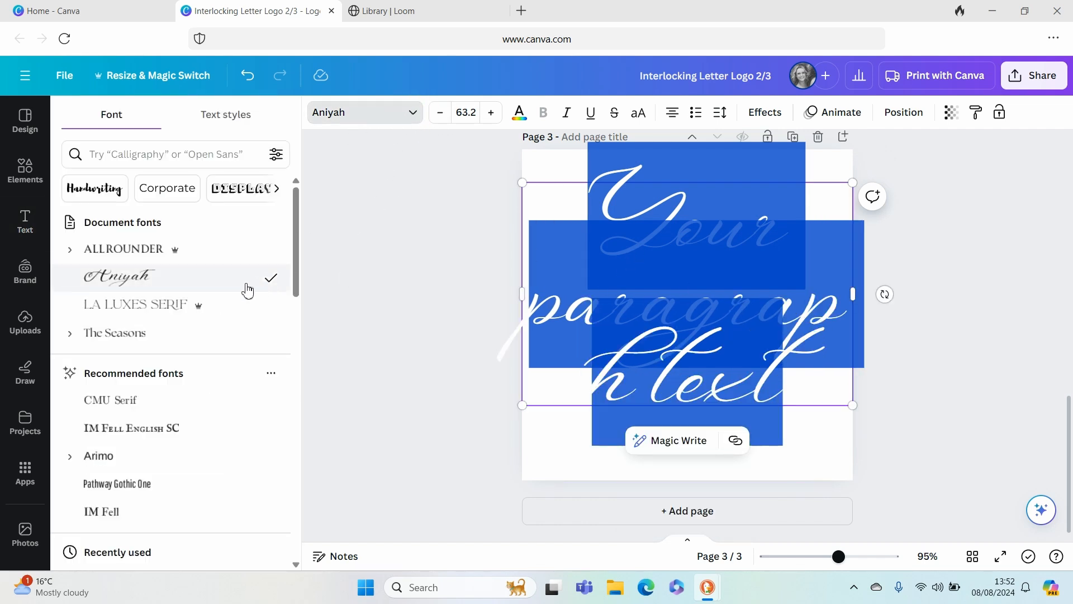
left_click(155, 310)
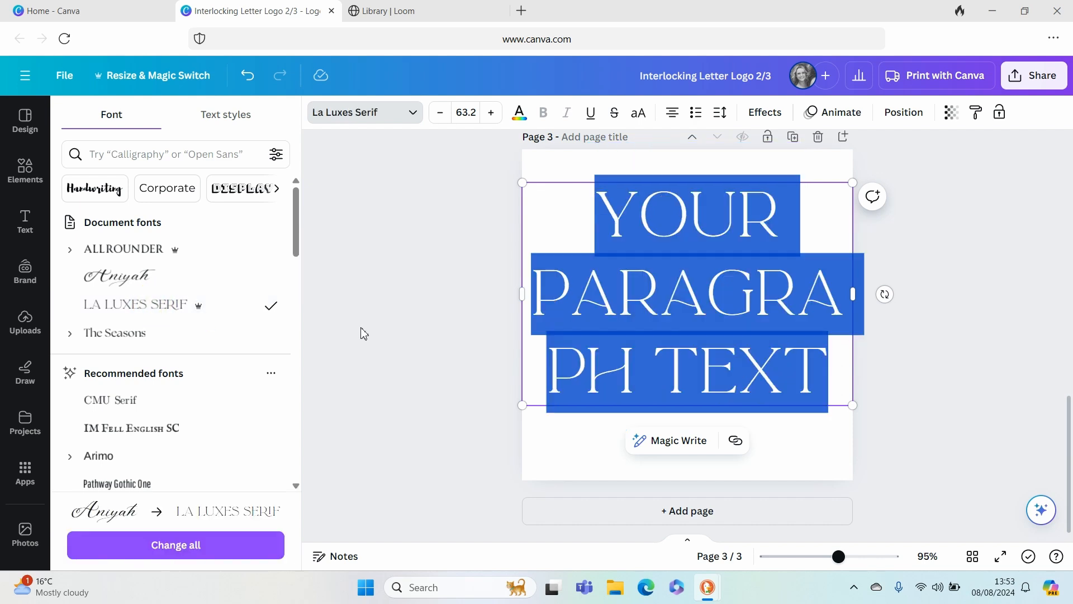
type("B")
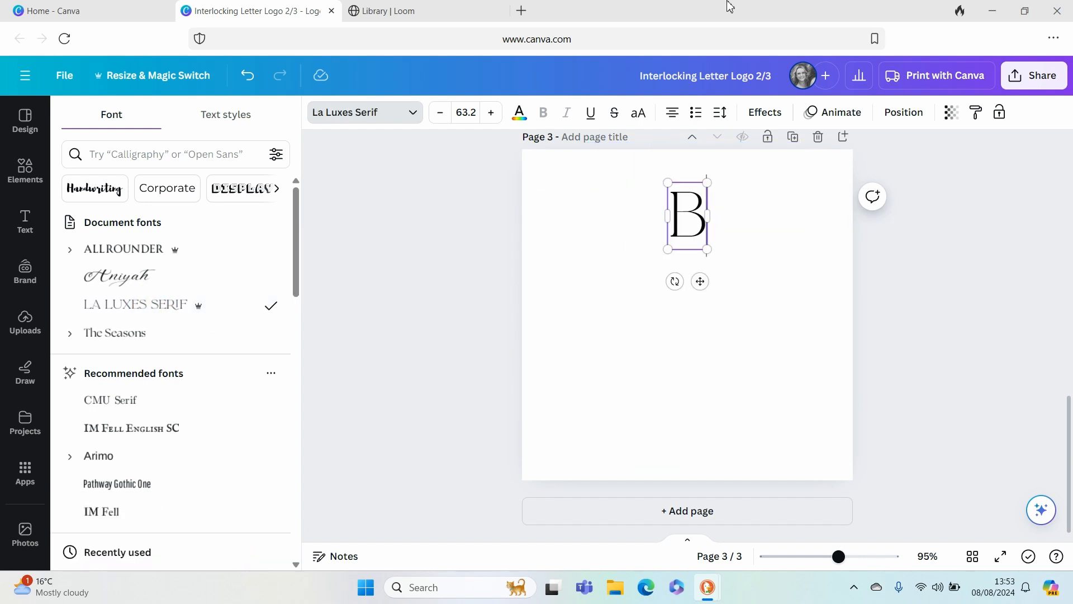
- Colour the letter B with the document's dark purple
double_click(679, 211)
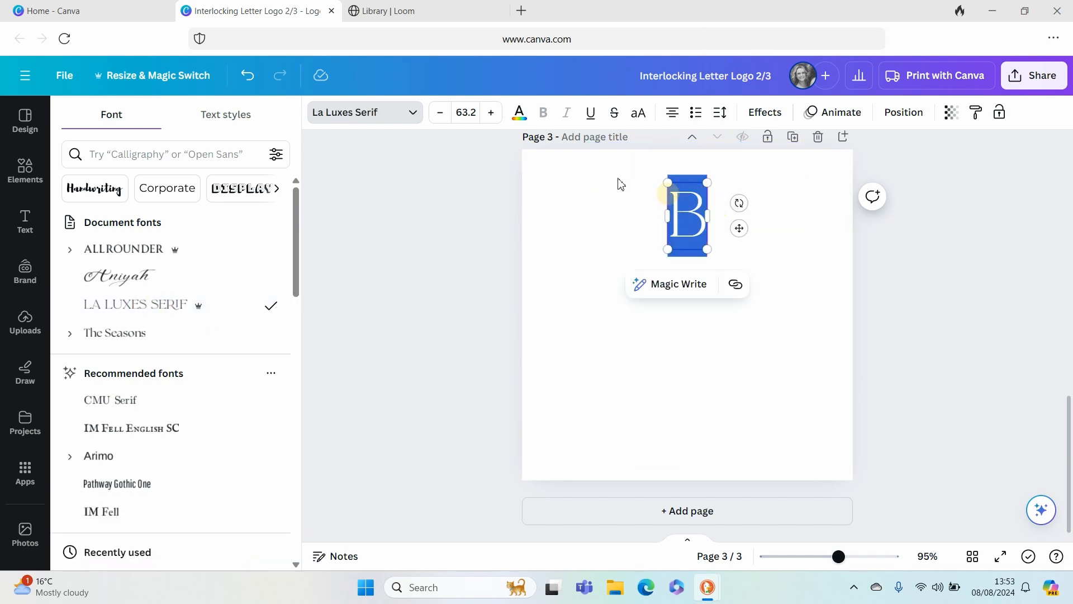
left_click(520, 115)
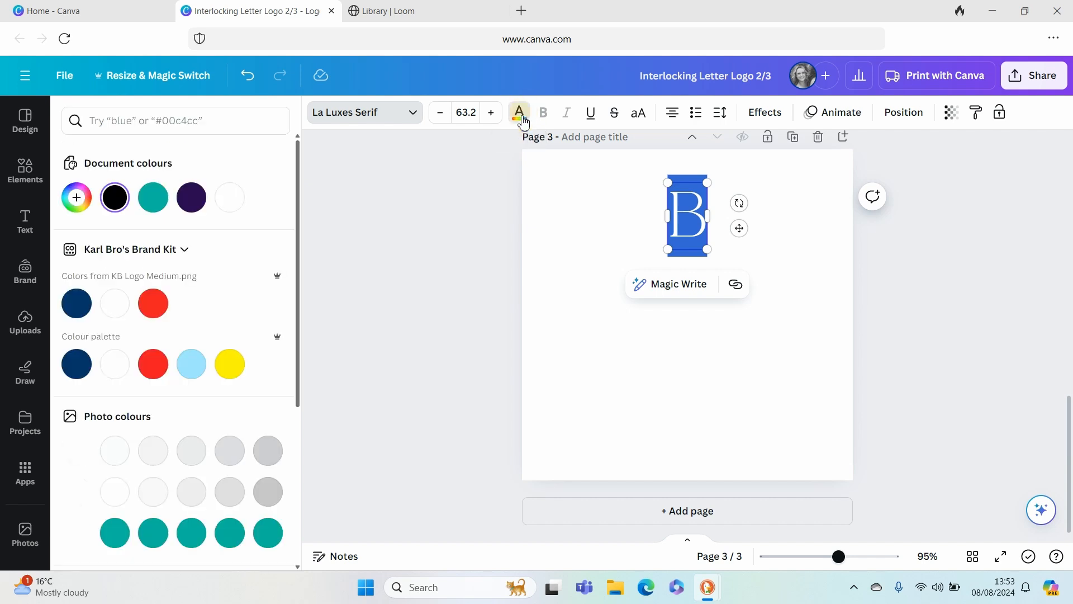
left_click(191, 198)
left_click(799, 256)
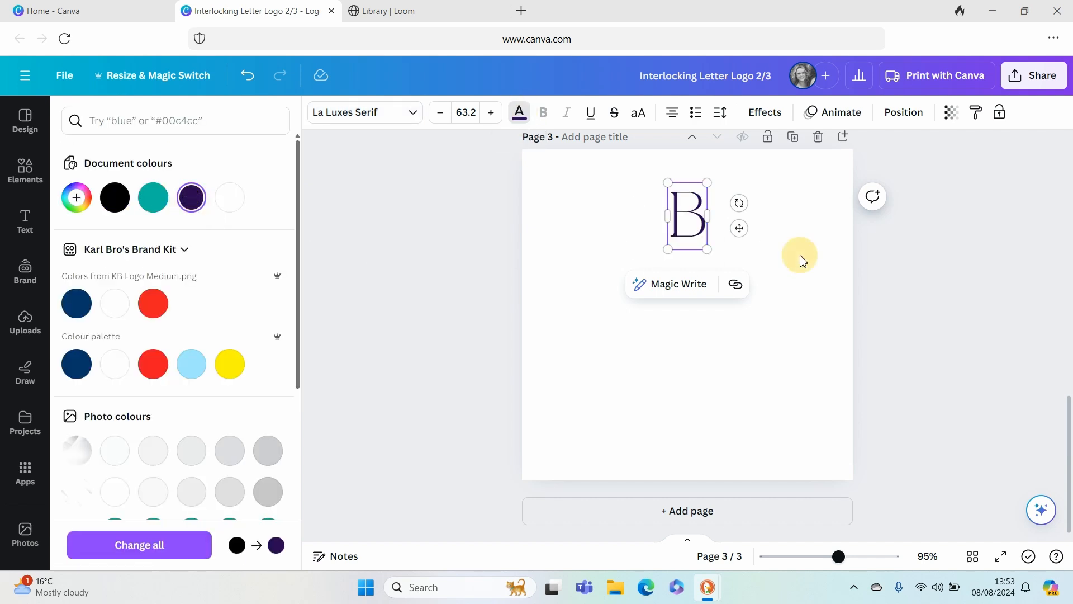
- Enlarge the B to font size 313 so its box spans the page height, and centre it on the page
left_click(672, 212)
left_click_drag(693, 218, 572, 193)
left_click_drag(599, 227, 844, 436)
left_click_drag(671, 324, 697, 310)
mouse_move(690, 246)
left_mouse_down()
mouse_move(699, 244)
mouse_move(686, 253)
left_mouse_up()
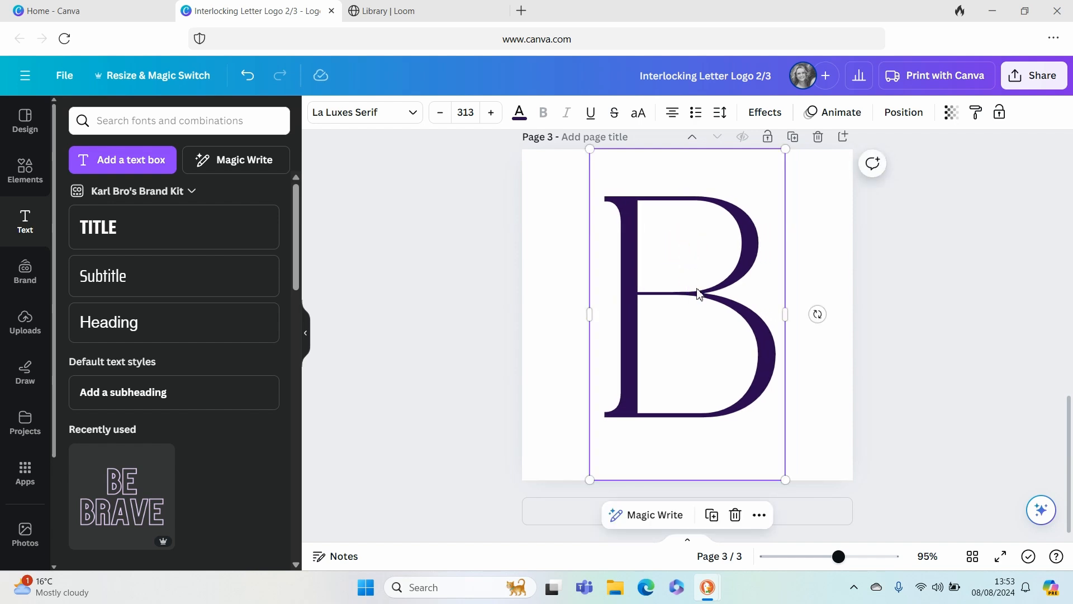
left_click(870, 258)
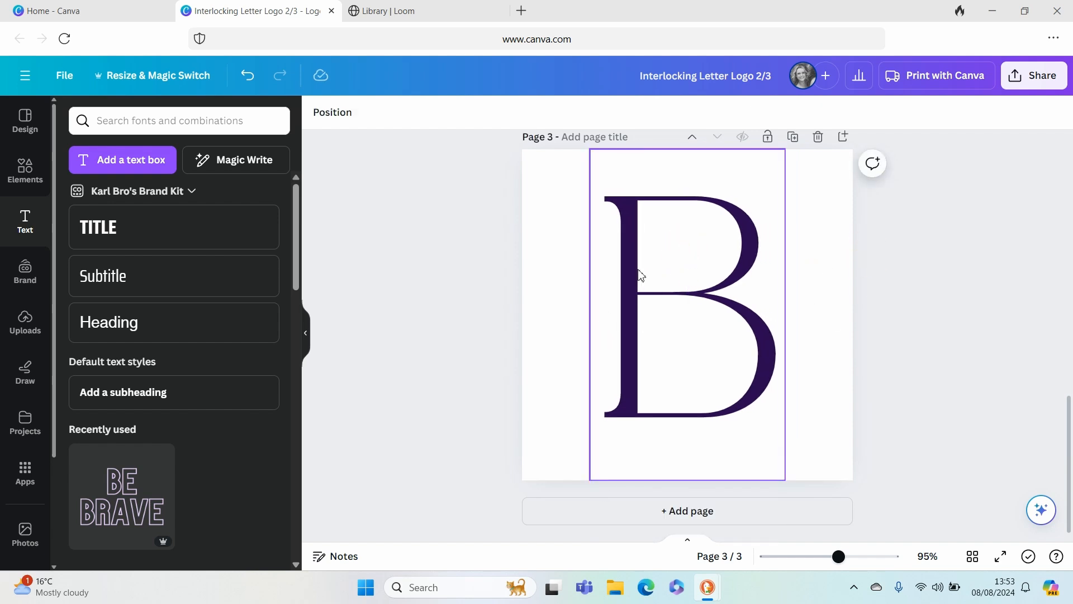
- Duplicate the large B, offset the copy to the left of the original, and change its text to K
left_click(647, 234)
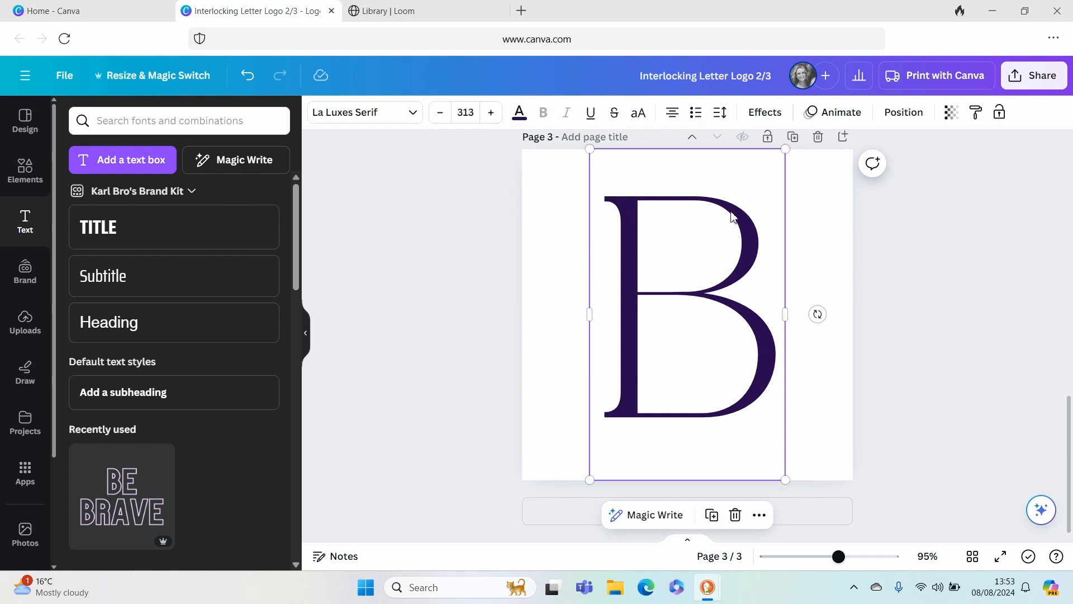
left_click(713, 516)
left_click_drag(691, 306, 600, 291)
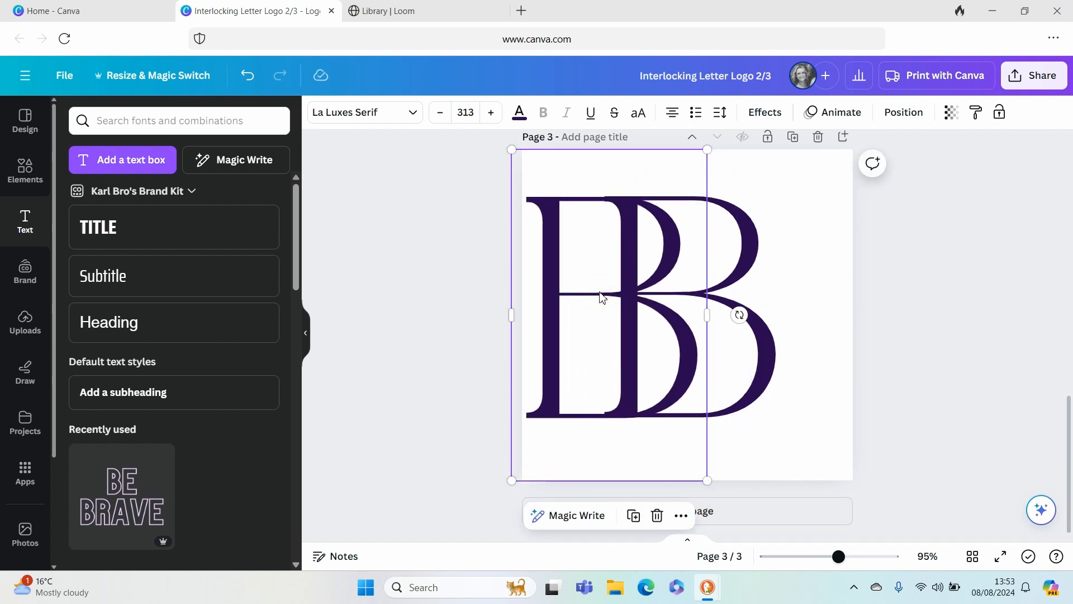
double_click(602, 294)
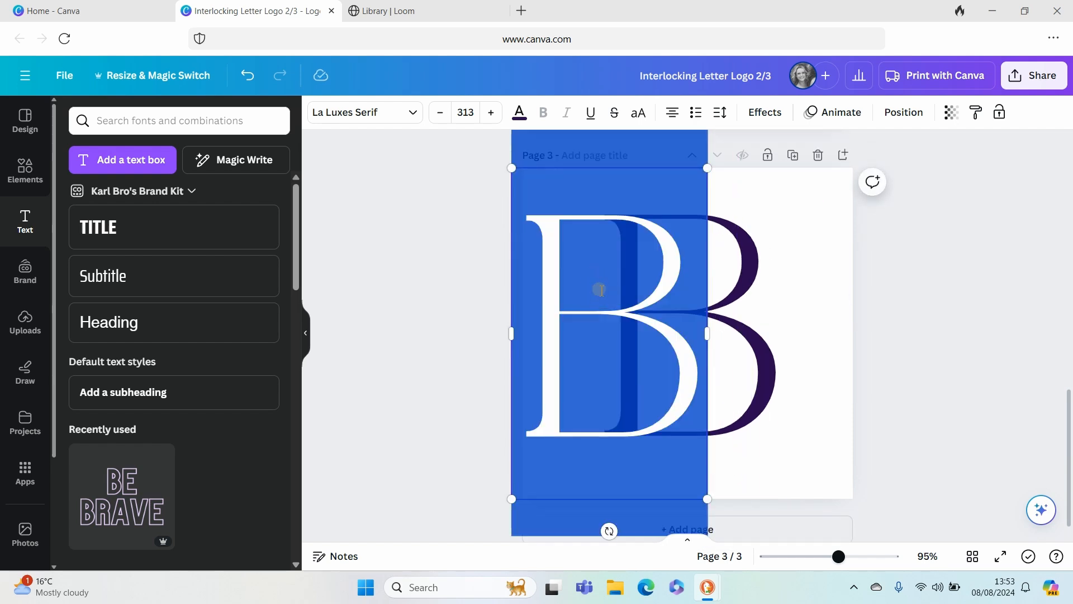
type("K")
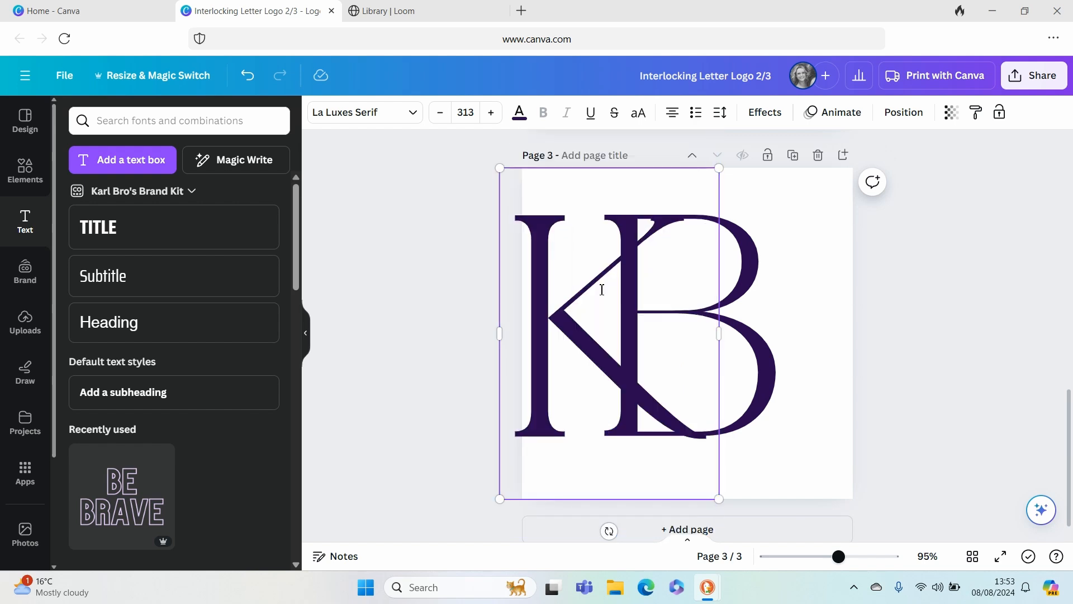
- Recolour the K red with the copied hex code and move it over the B so their vertical stems coincide
double_click(550, 316)
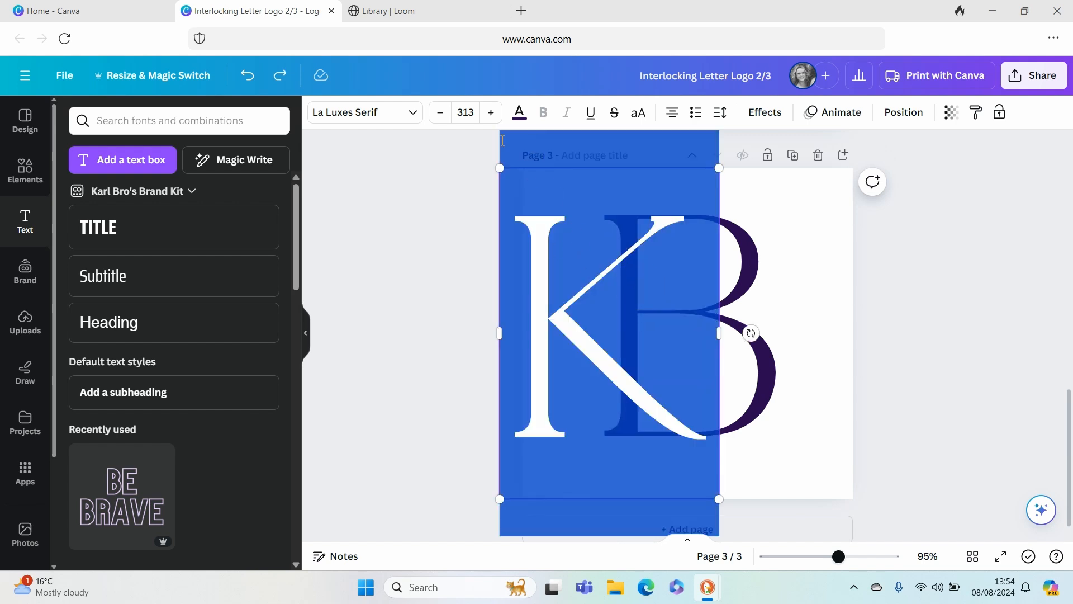
left_click(519, 113)
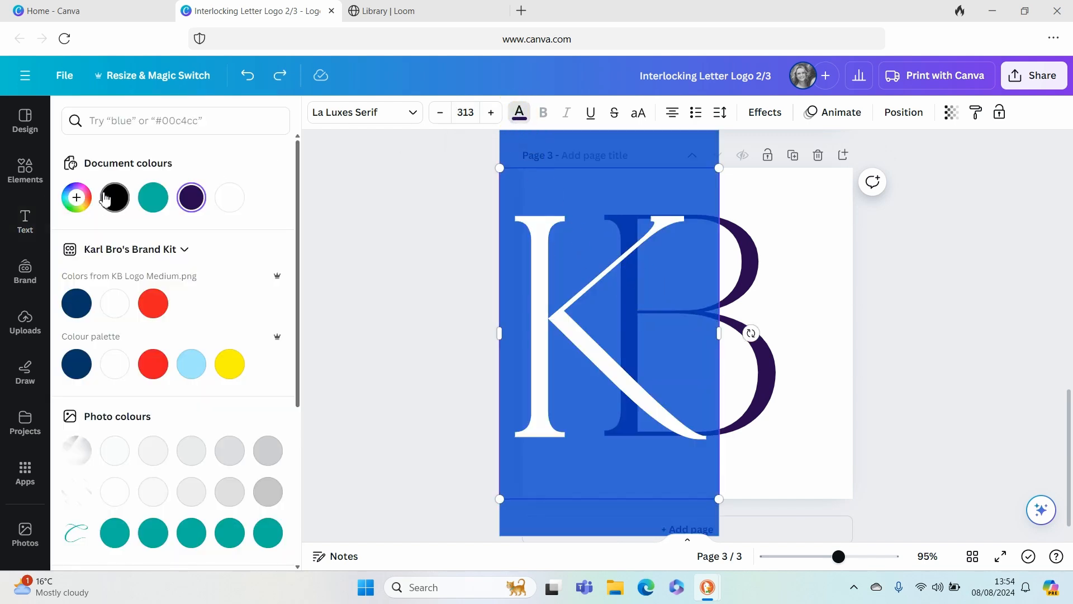
left_click(77, 197)
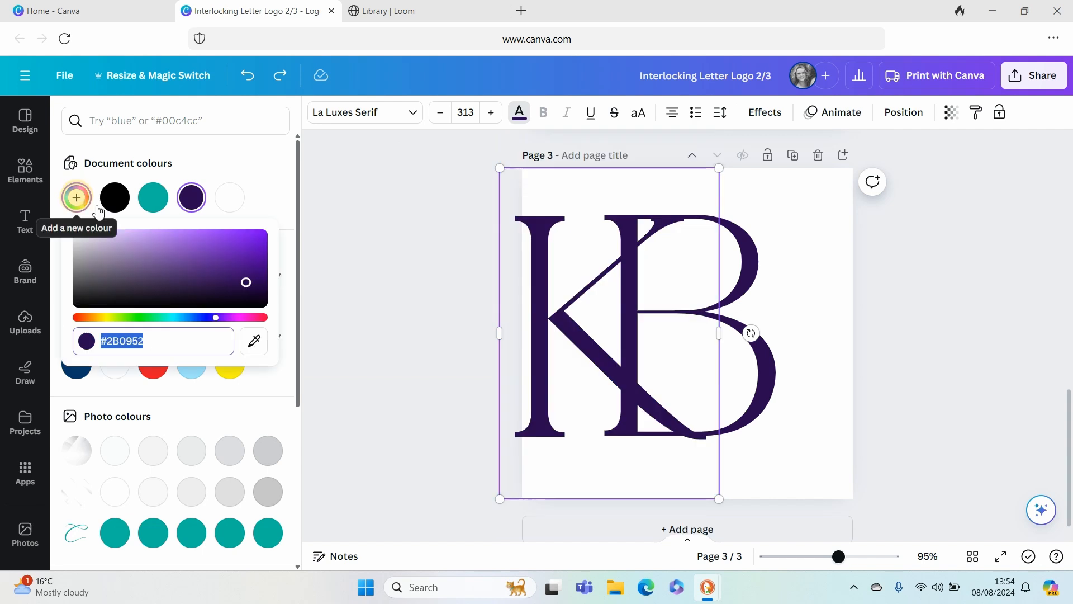
left_click(256, 342)
left_click(182, 345)
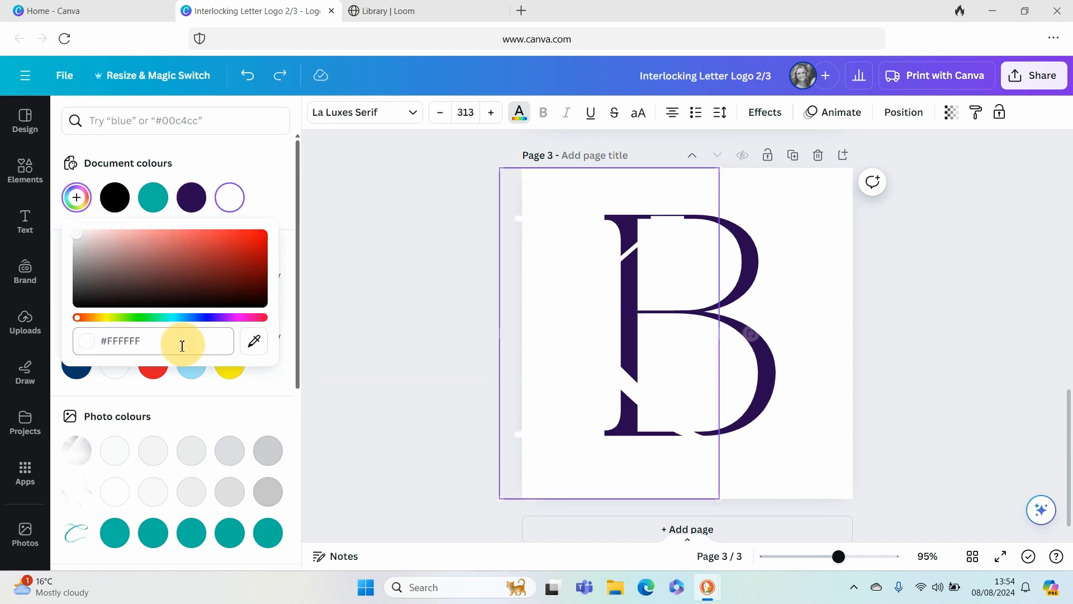
left_click_drag(179, 343, 101, 335)
left_click_drag(166, 339, 85, 334)
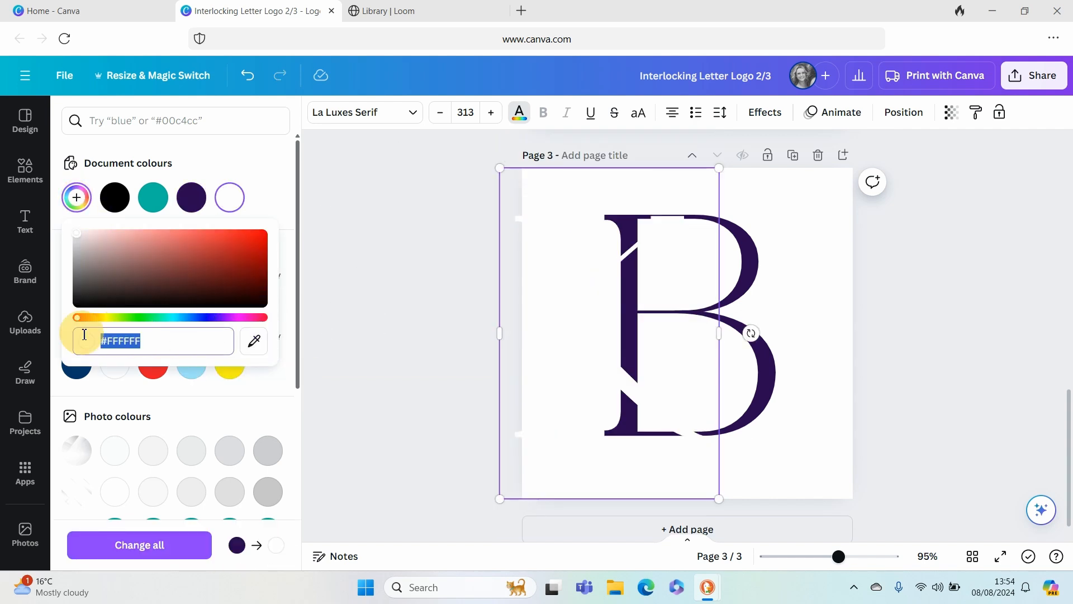
type("#D12C58")
left_click(387, 262)
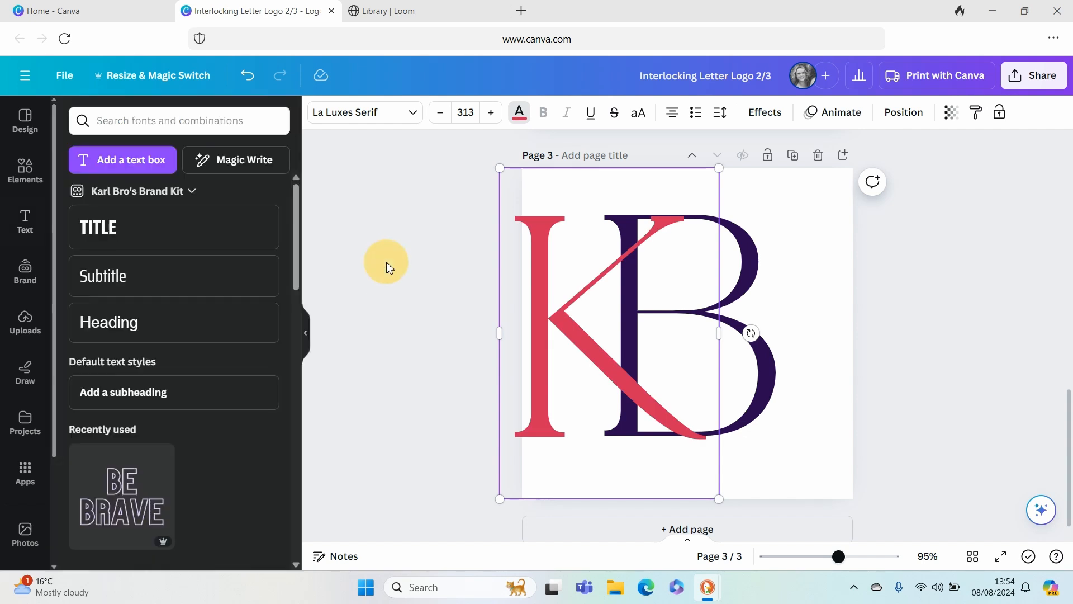
left_click_drag(575, 340, 668, 336)
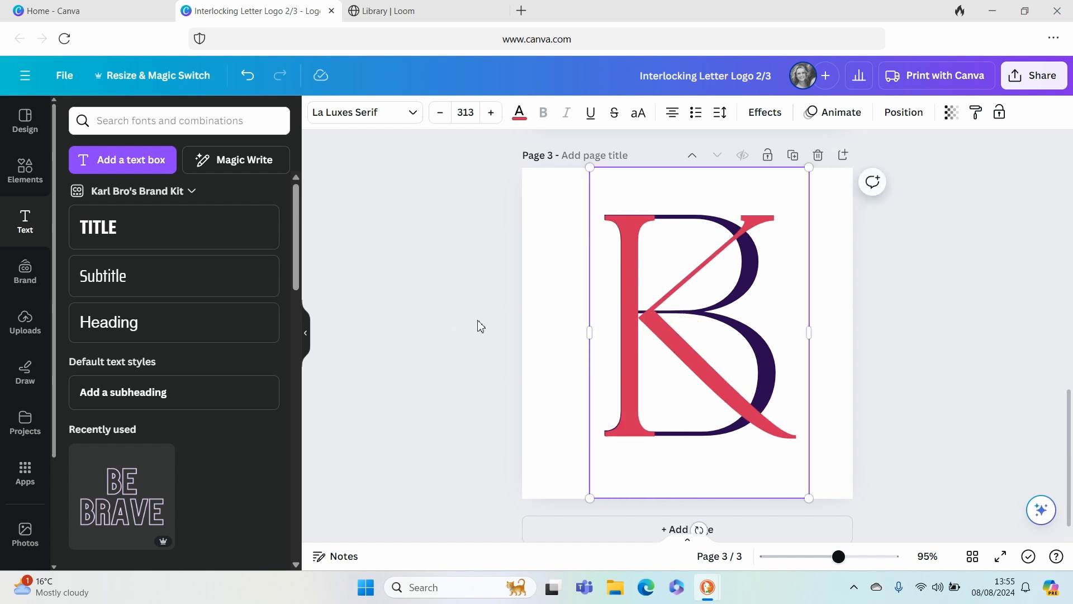
left_click(485, 287)
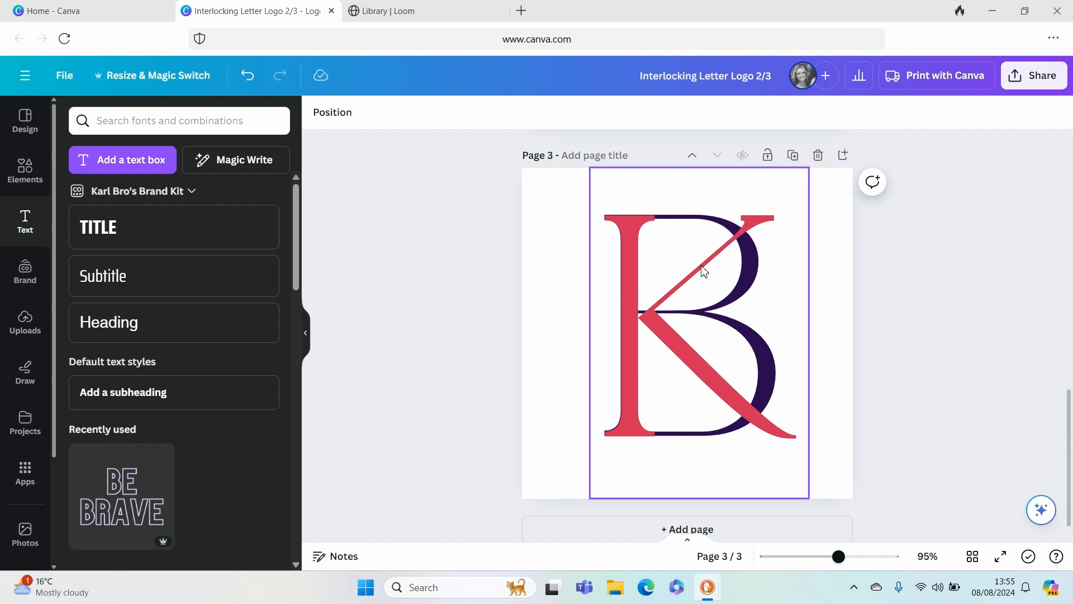
- Duplicate page 3 and delete the B from the copy, leaving only the red K
left_click(793, 155)
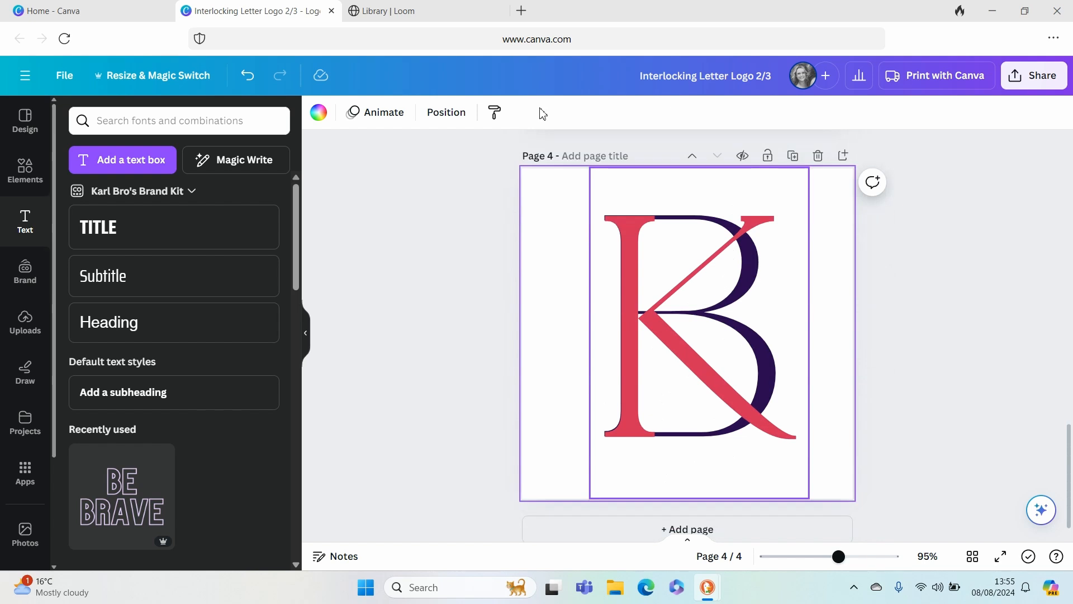
left_click(441, 113)
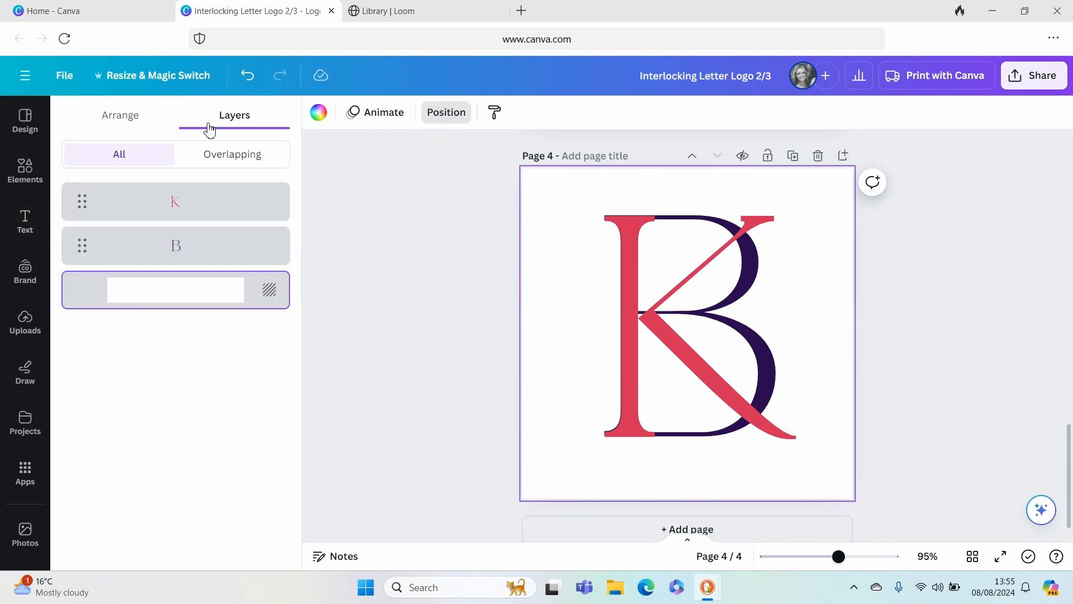
left_click(217, 262)
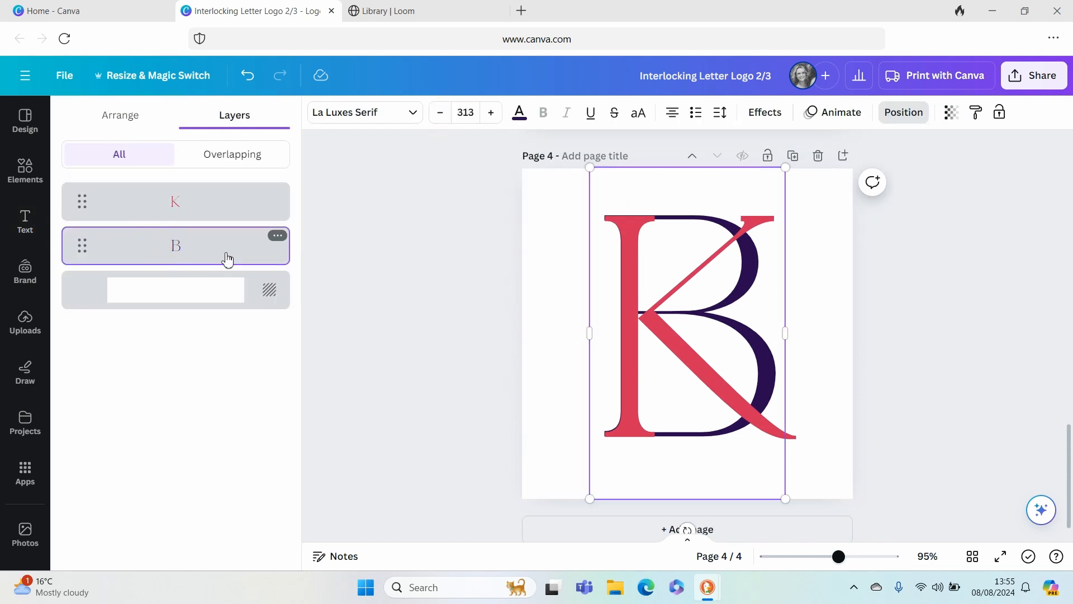
key("Delete")
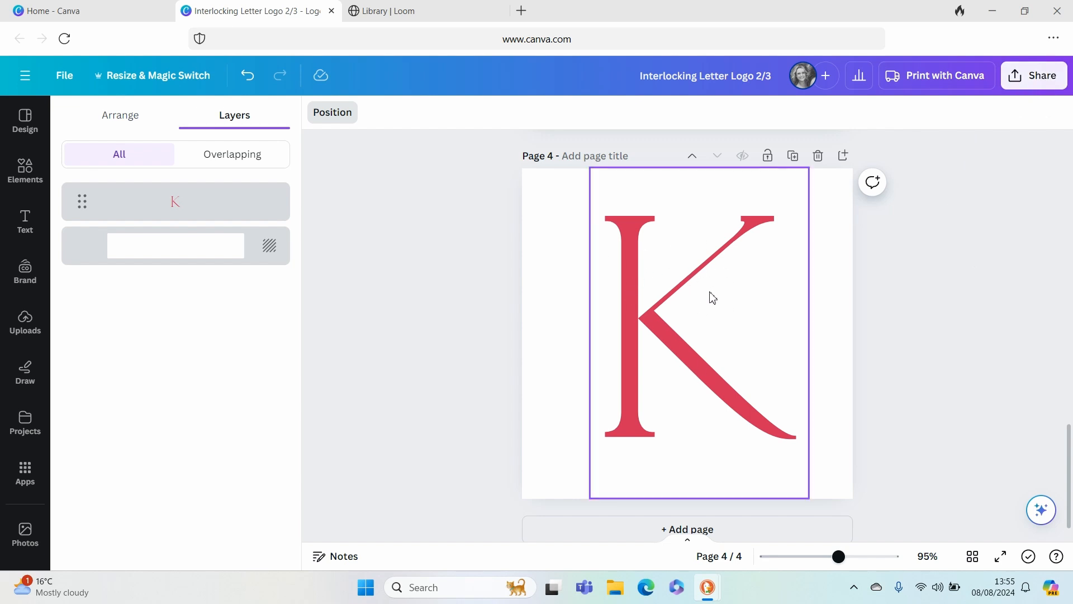
- Set up a PNG download with a transparent background and a size multiplier of 1.625
left_click(1033, 83)
left_click(856, 447)
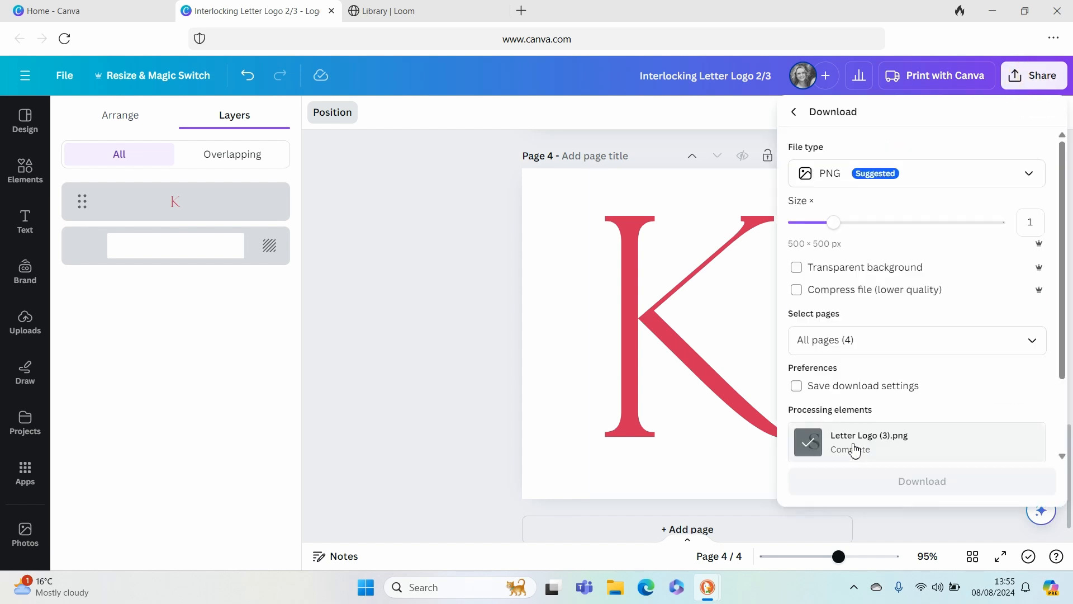
left_click(802, 271)
left_click_drag(833, 222, 882, 223)
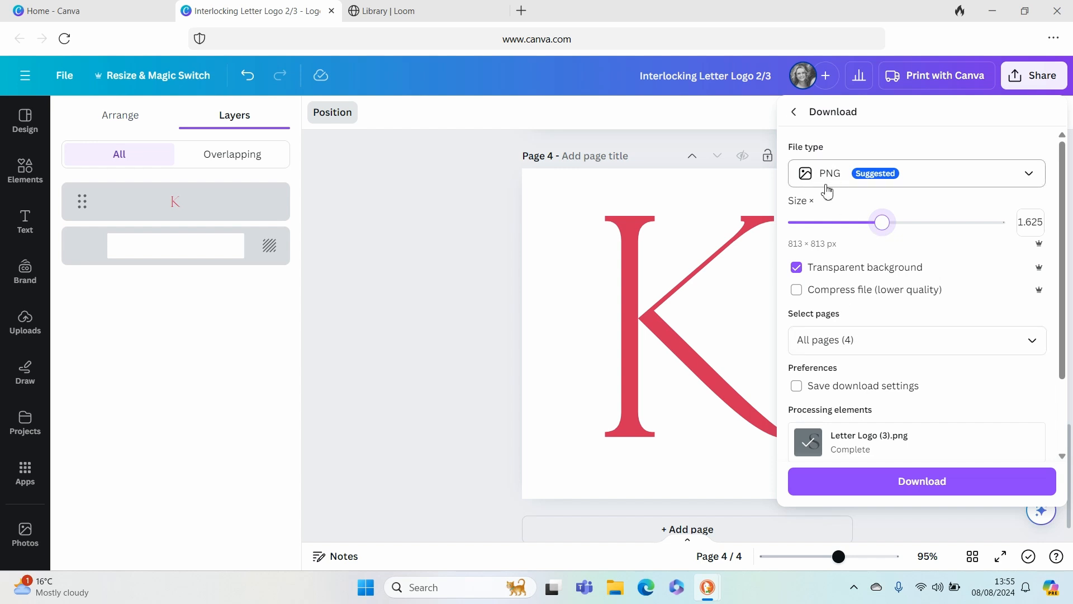
- Limit the download to page 4 only and download the K image
left_click(878, 342)
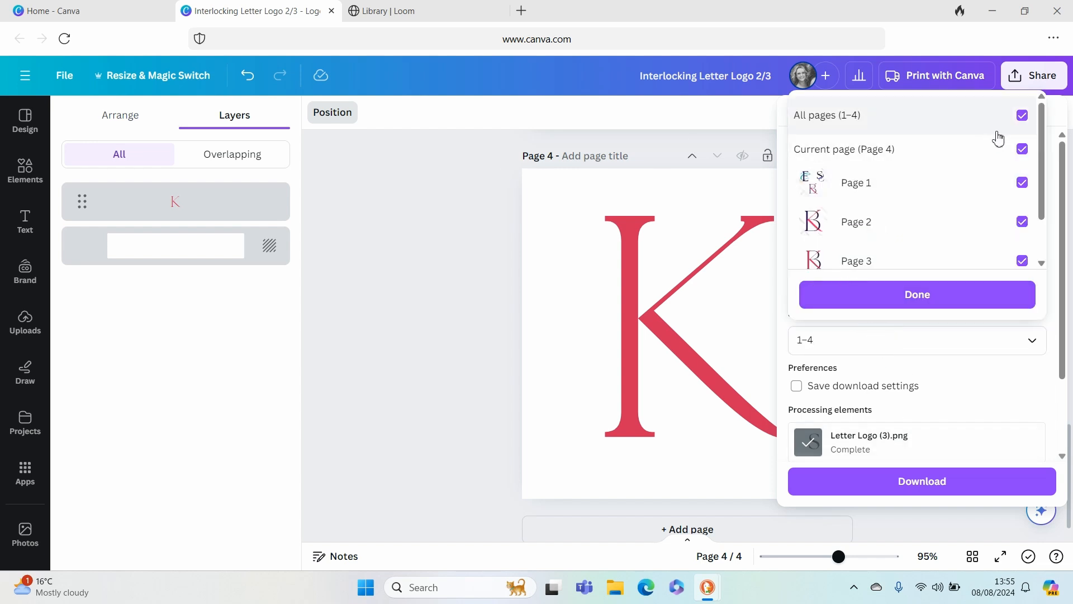
left_click(1021, 117)
scroll(921, 209, "down", 1)
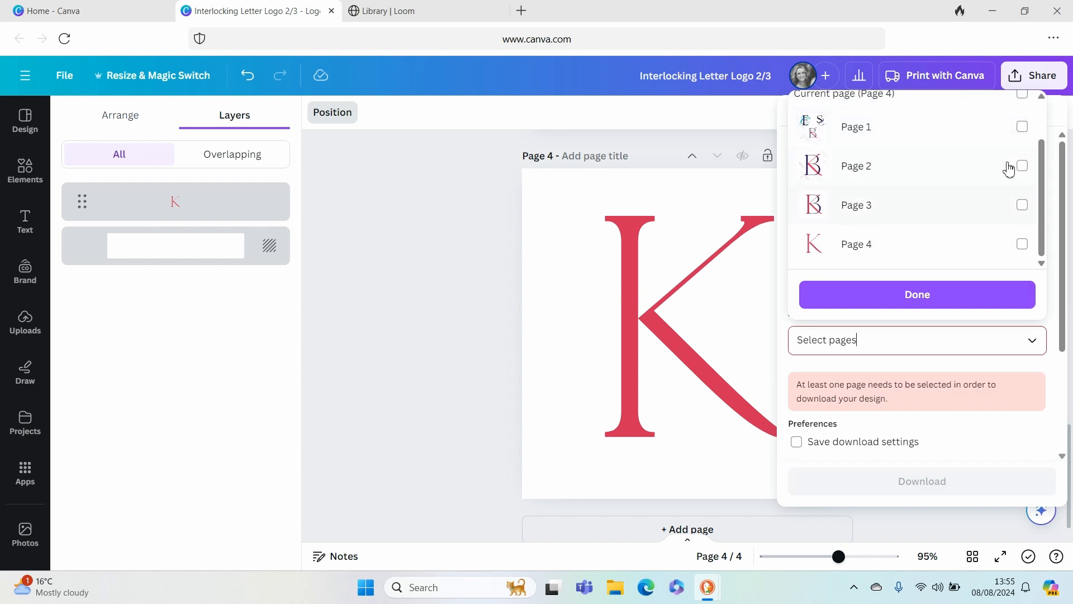
left_click(1023, 245)
left_click(833, 296)
left_click(909, 421)
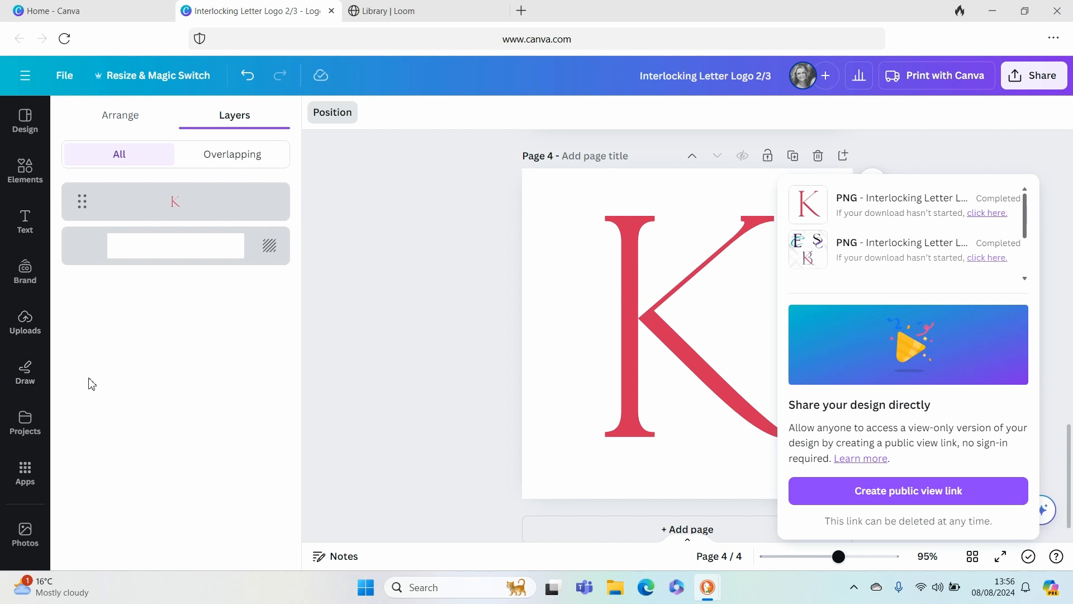
- Upload the downloaded K image "Interlocking Letter Logo 23 (4)" from the Downloads folder
left_click(25, 322)
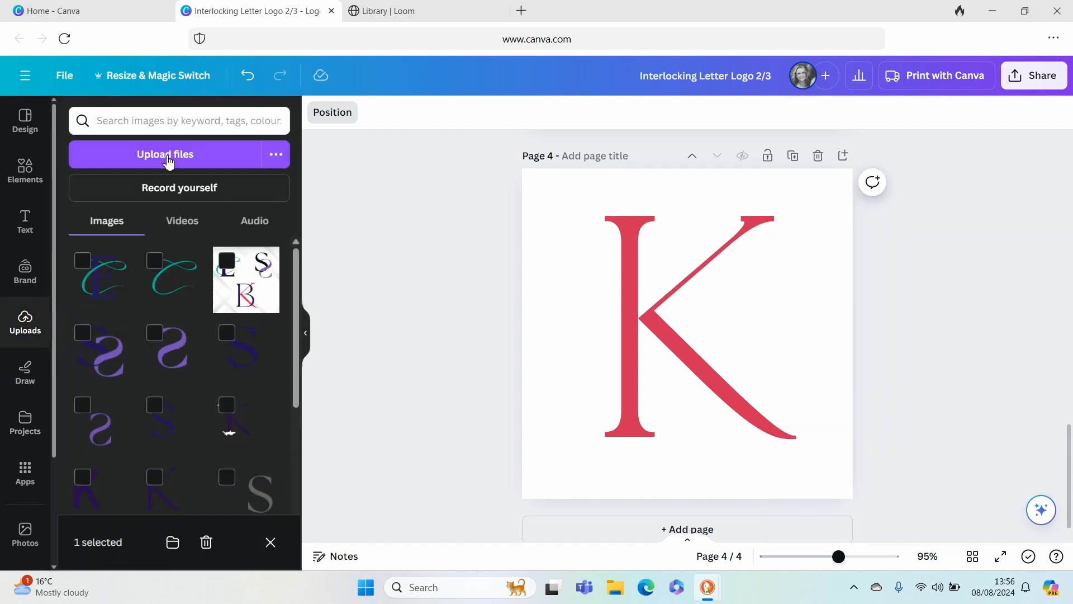
left_click(150, 154)
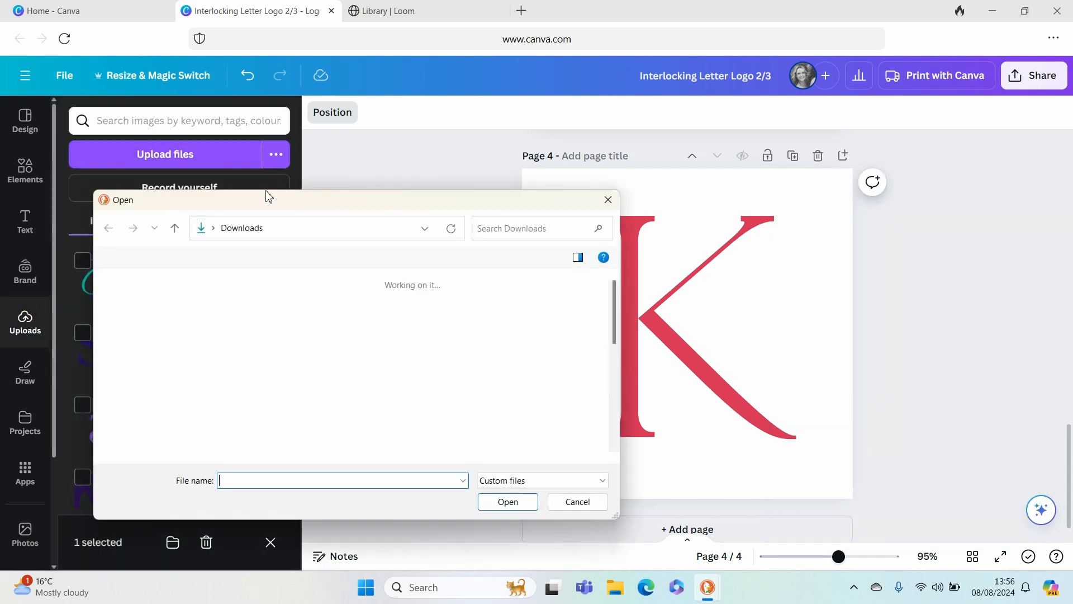
left_click(285, 330)
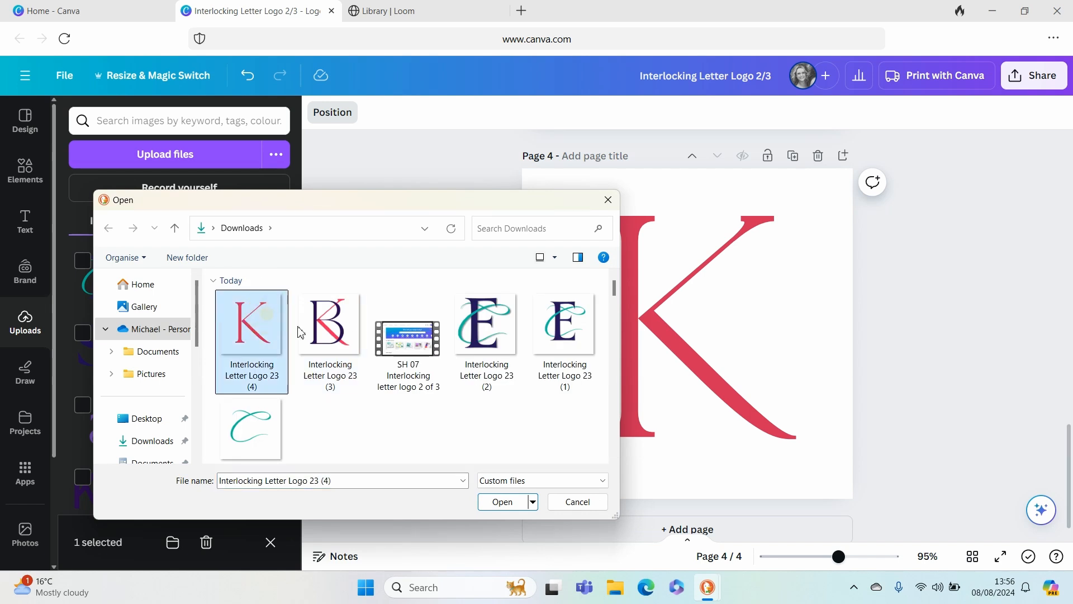
left_click(506, 506)
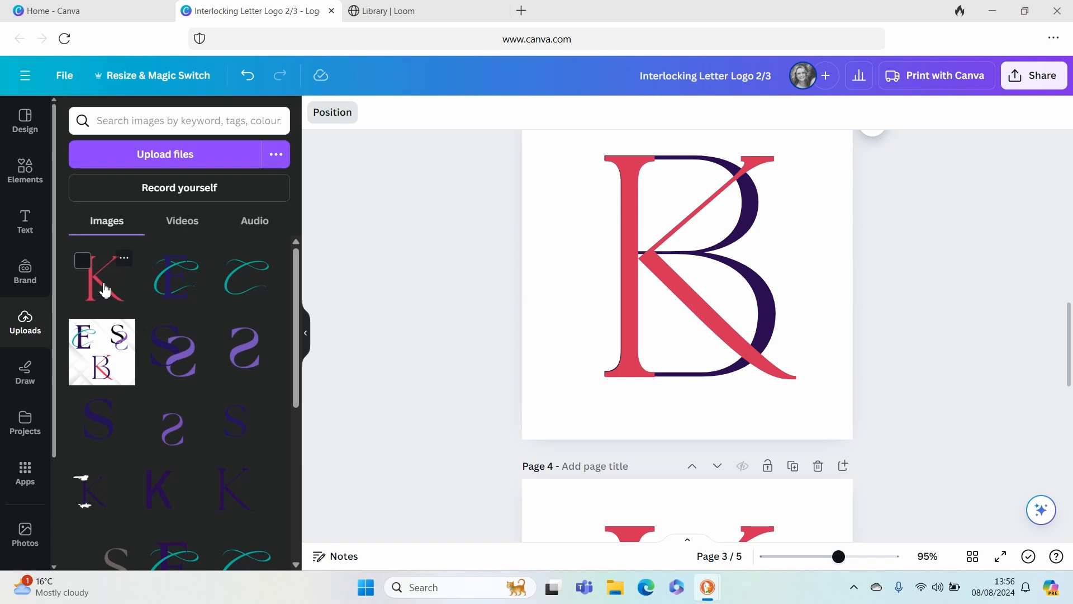
- Place the uploaded red K image on page 3 and enlarge it to about the size of the existing K
left_click(104, 289)
left_click_drag(652, 307, 618, 350)
left_click_drag(767, 211, 877, 127)
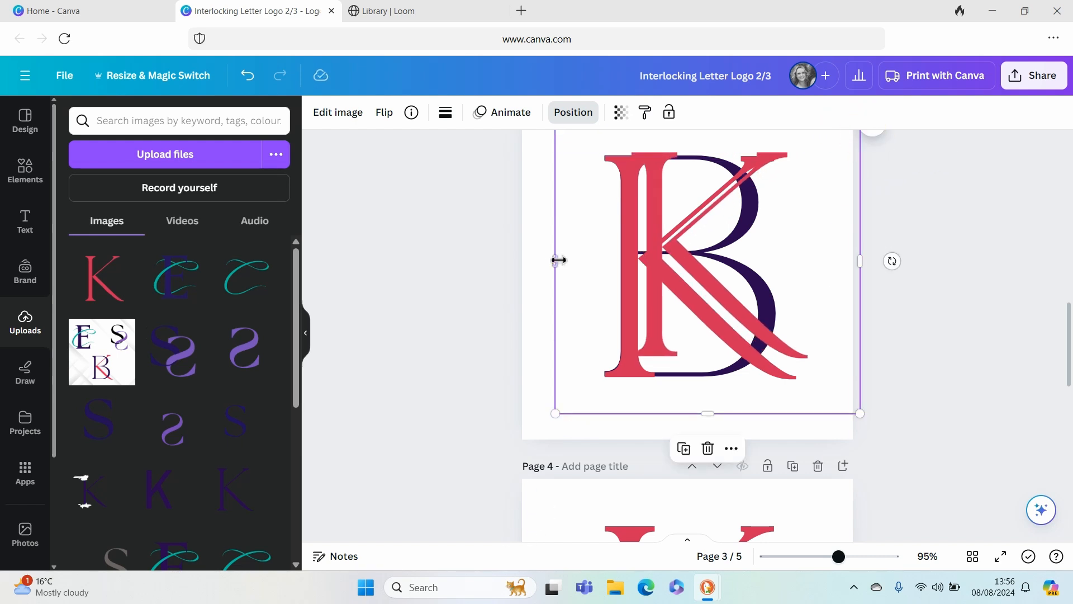
- Crop the empty margins around the K image on all sides and move it roughly over the existing K
left_click_drag(556, 262, 624, 280)
left_click_drag(746, 416, 748, 370)
left_click_drag(863, 246, 812, 256)
left_click_drag(721, 217, 630, 270)
left_click_drag(634, 163, 630, 199)
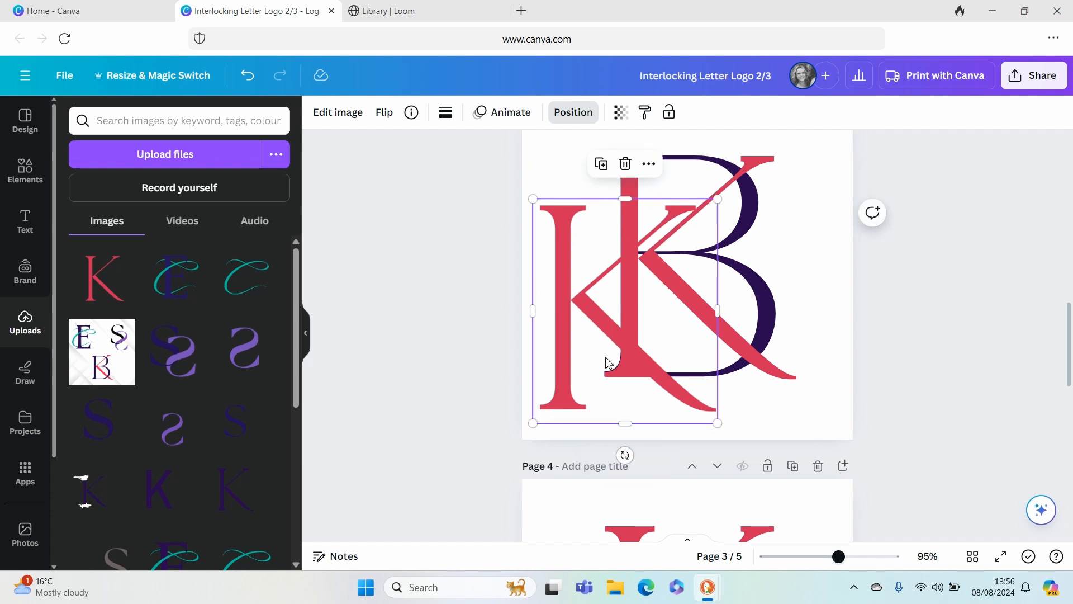
left_click_drag(613, 355, 684, 324)
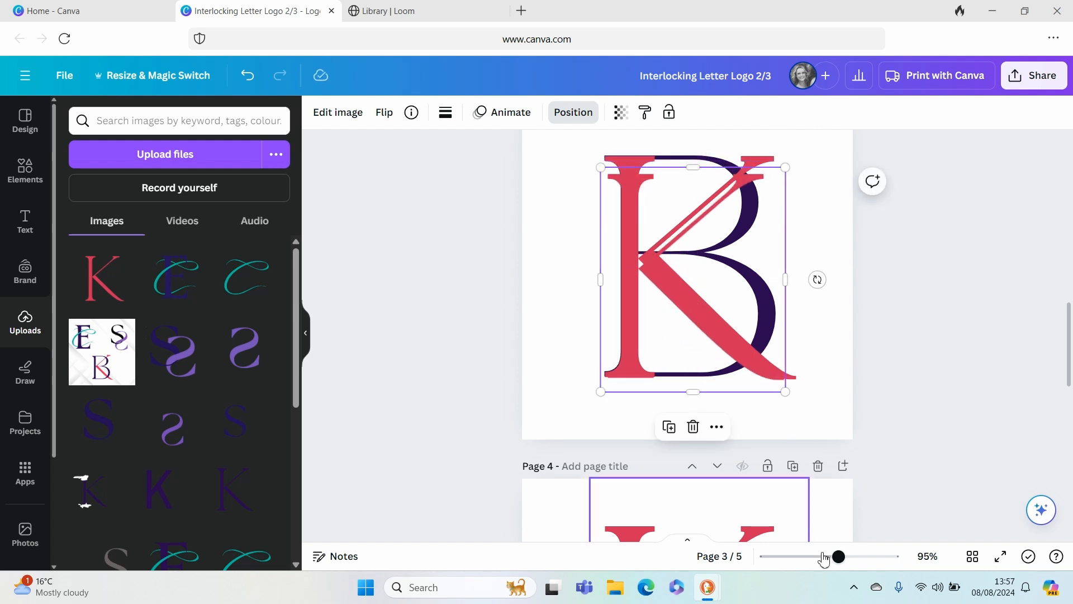
- Enlarge and fine-position the cropped K image so it lies exactly over the original K on page 3
left_click(858, 556)
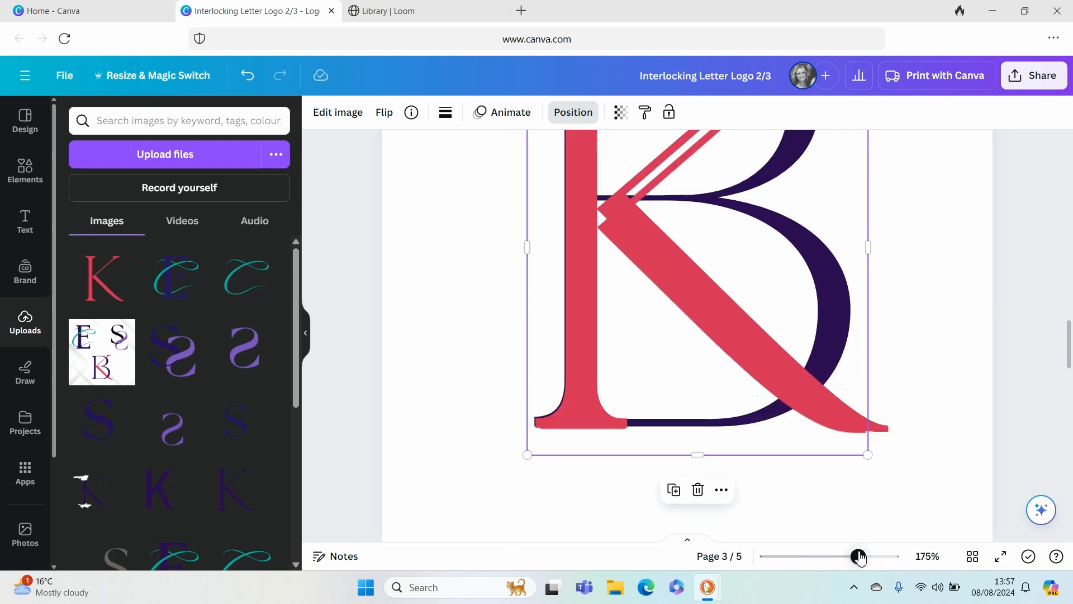
mouse_move(580, 416)
left_mouse_down()
mouse_move(571, 425)
mouse_move(572, 416)
left_mouse_up()
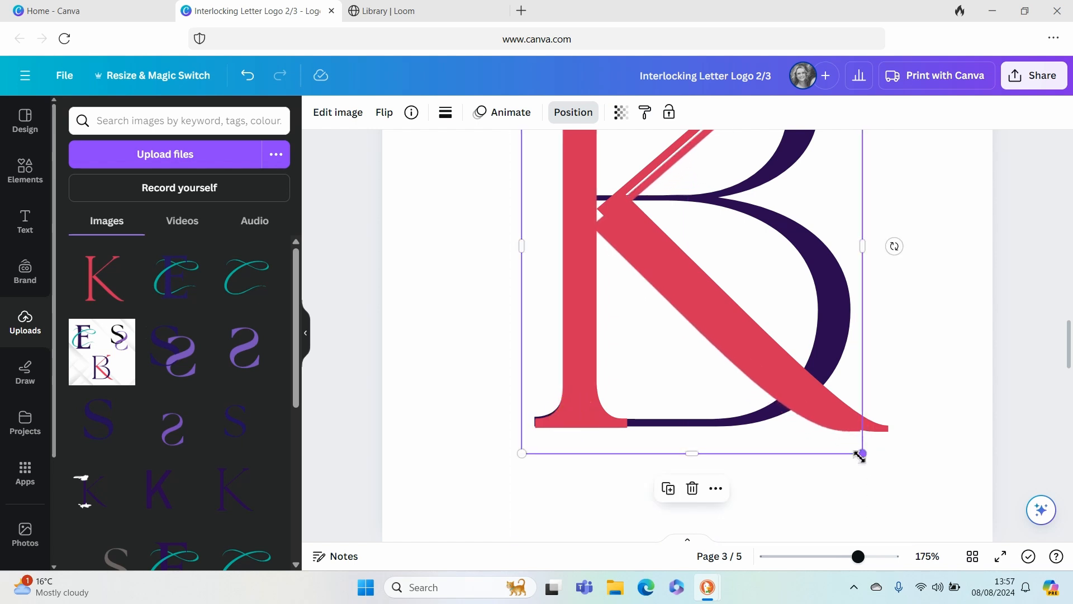
left_click_drag(863, 456, 891, 450)
left_click_drag(587, 294, 584, 297)
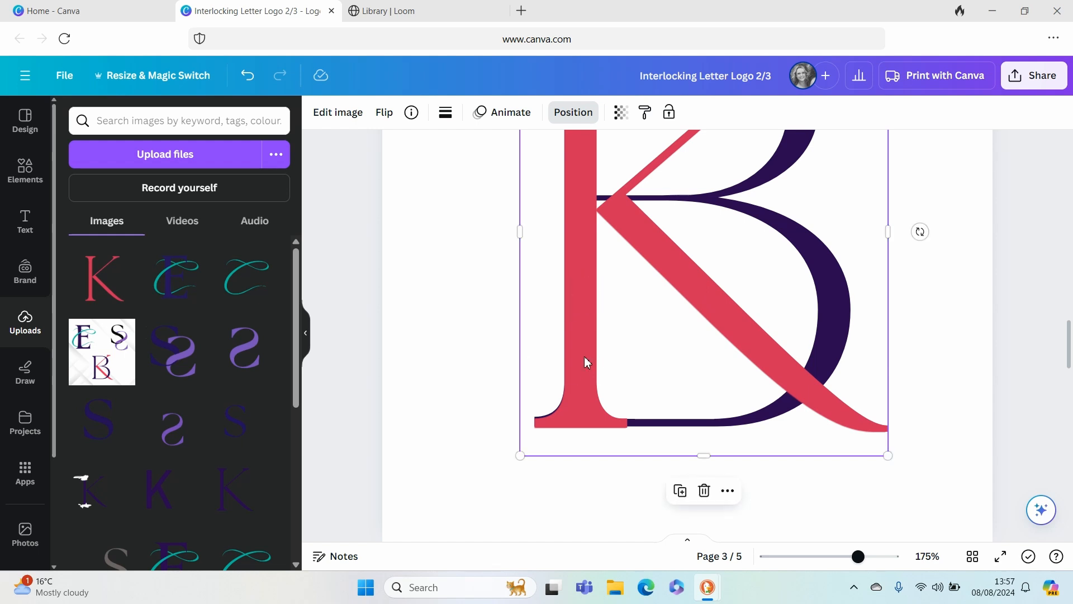
left_click_drag(580, 371, 578, 365)
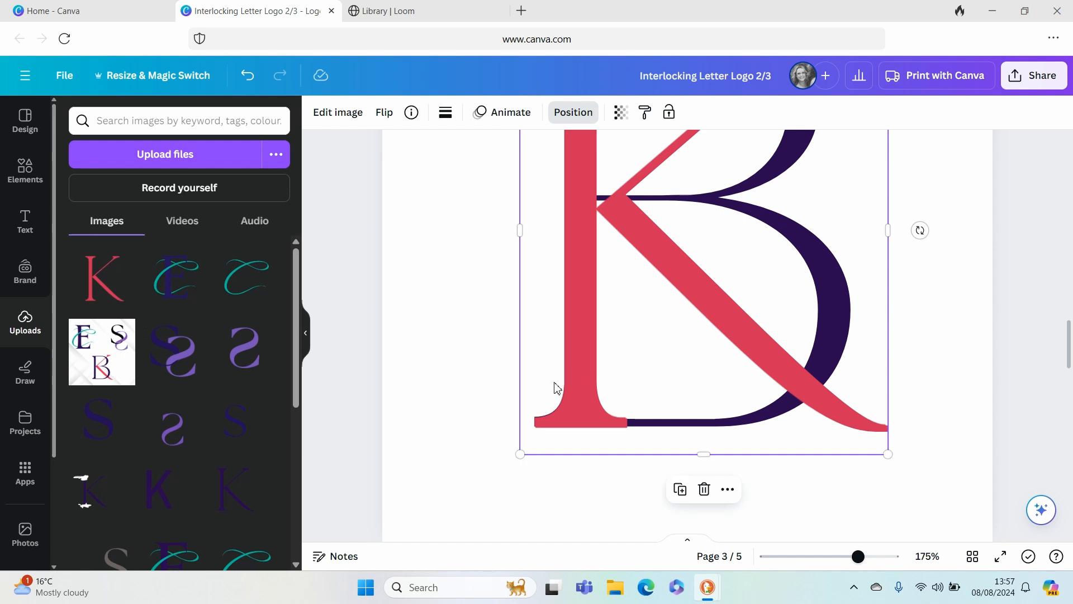
- Check the alignment of the overlaid K and duplicate the cropped K image
scroll(434, 386, "up", 4)
left_click(434, 383)
left_click_drag(858, 559, 839, 562)
scroll(829, 371, "down", 2)
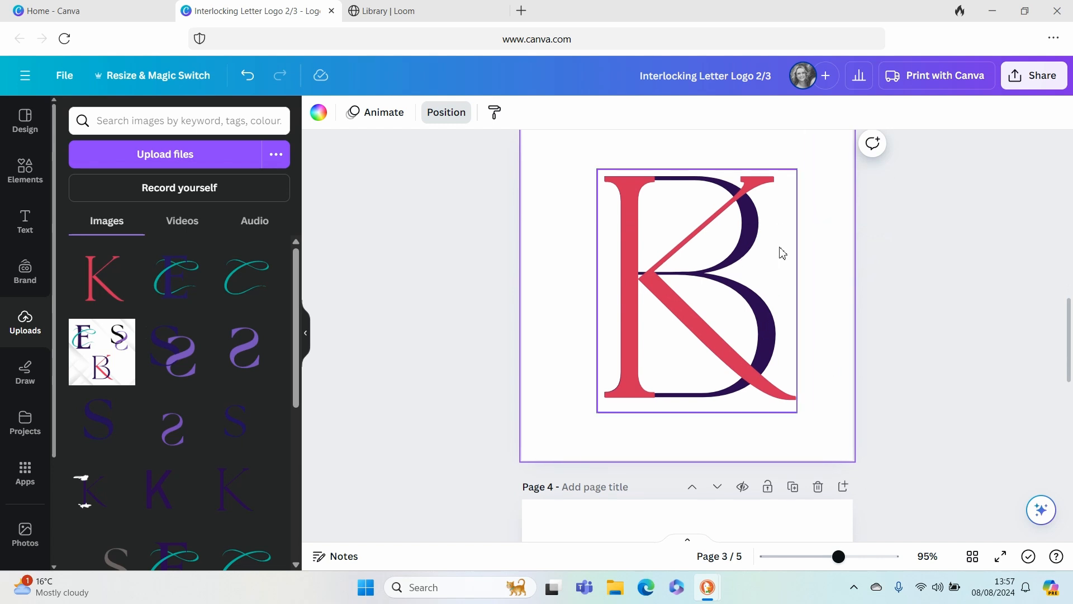
left_click(657, 267)
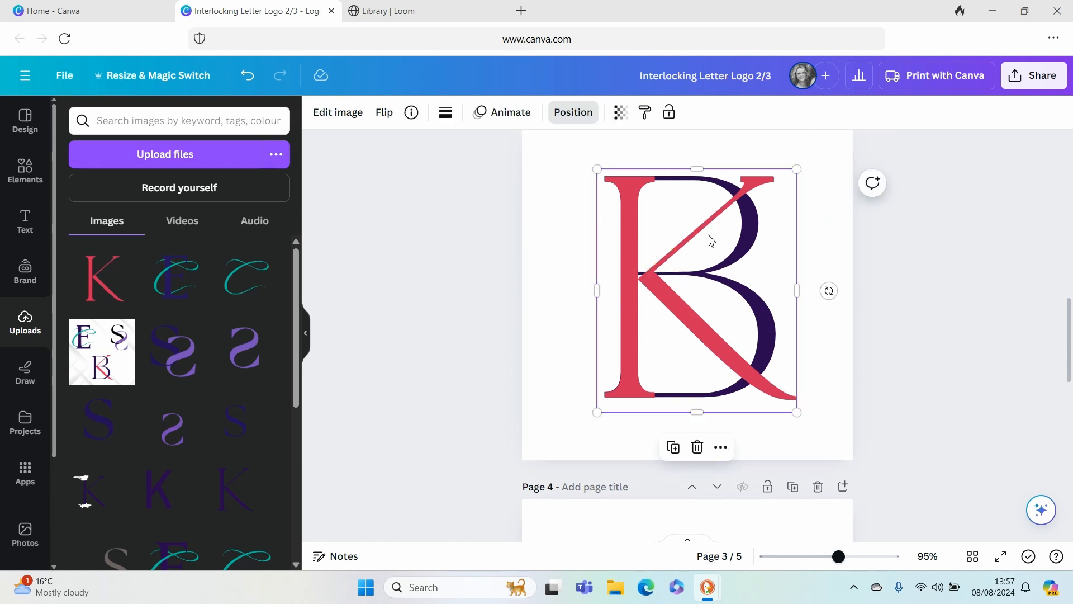
left_click(673, 448)
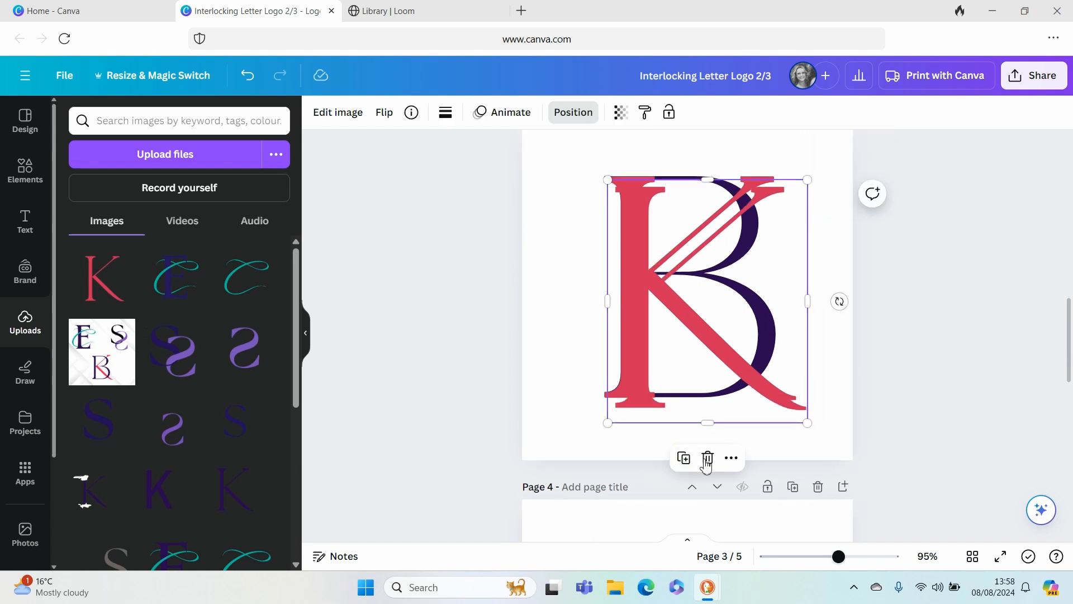
- Delete the K text from page 4 and move the duplicated K image there, vertically centred on the page
scroll(725, 376, "down", 3)
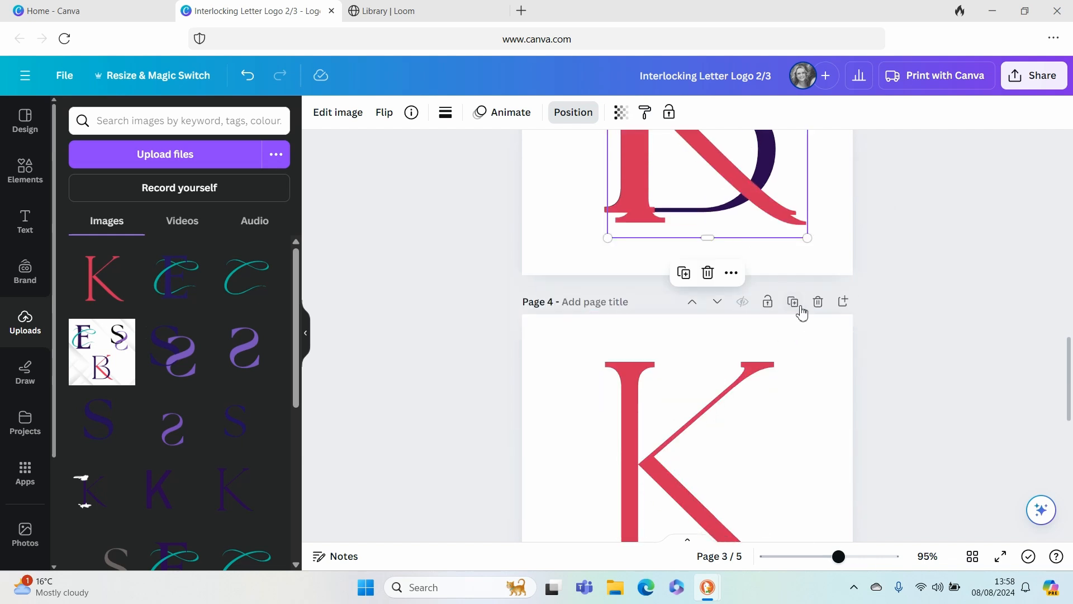
left_click(757, 412)
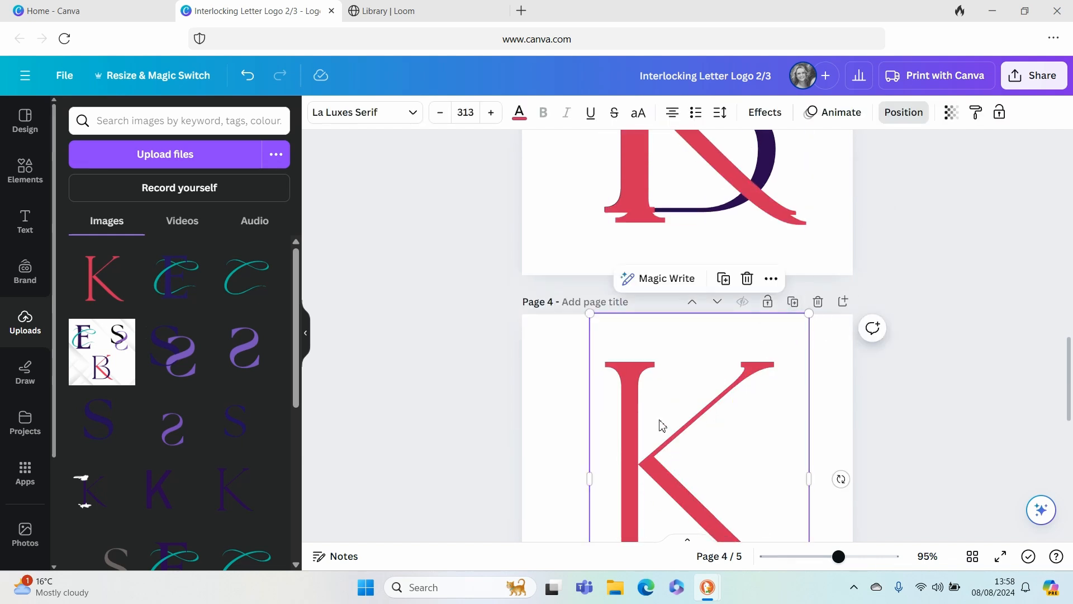
key("Delete")
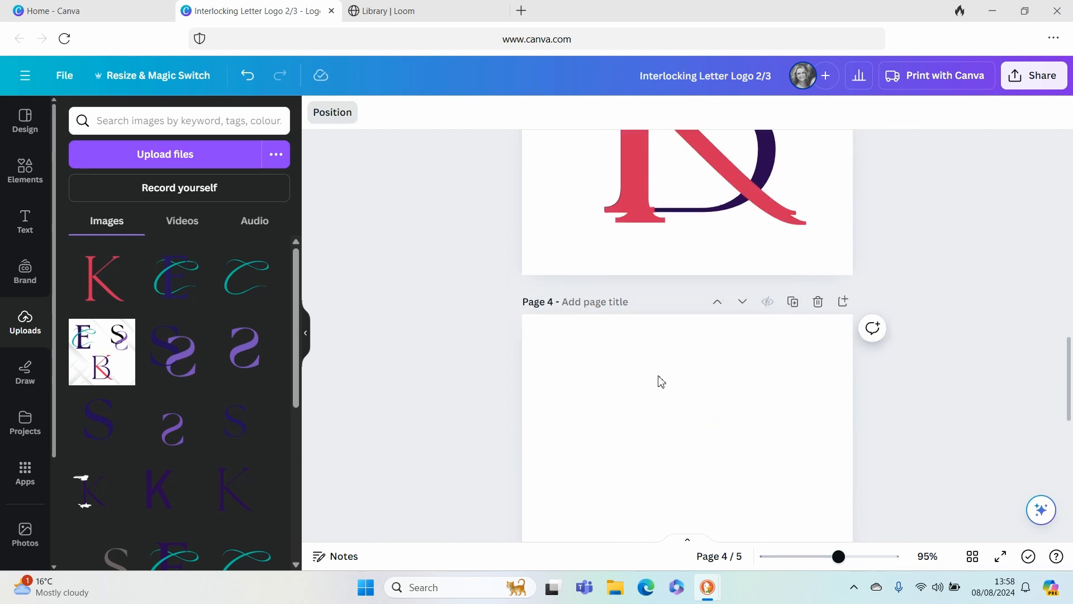
left_click(689, 189)
left_click_drag(686, 187, 651, 520)
left_click_drag(708, 350, 703, 371)
- Compare page 3 with the finished logo on page 2, remove page 3's K image, and send its K text behind the B
scroll(549, 396, "up", 5)
scroll(550, 396, "up", 10)
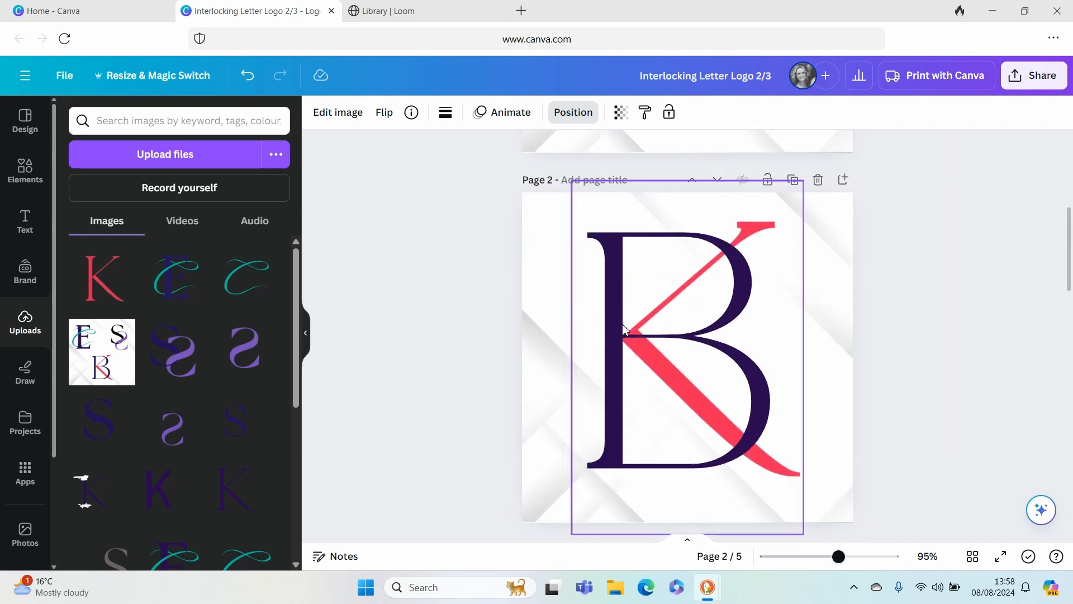
scroll(624, 329, "down", 5)
scroll(624, 324, "up", 6)
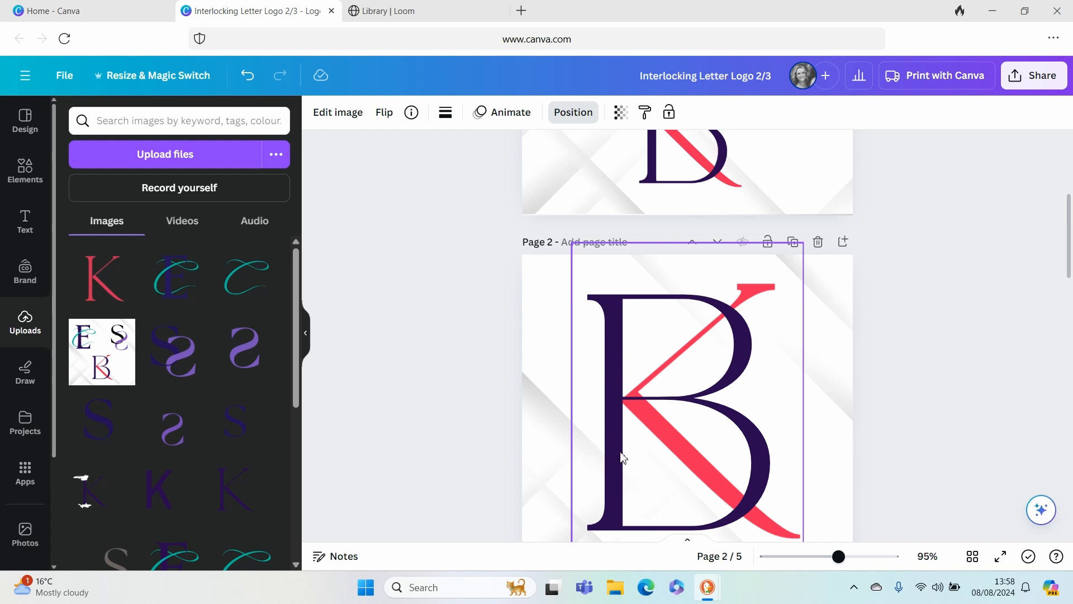
scroll(623, 457, "down", 5)
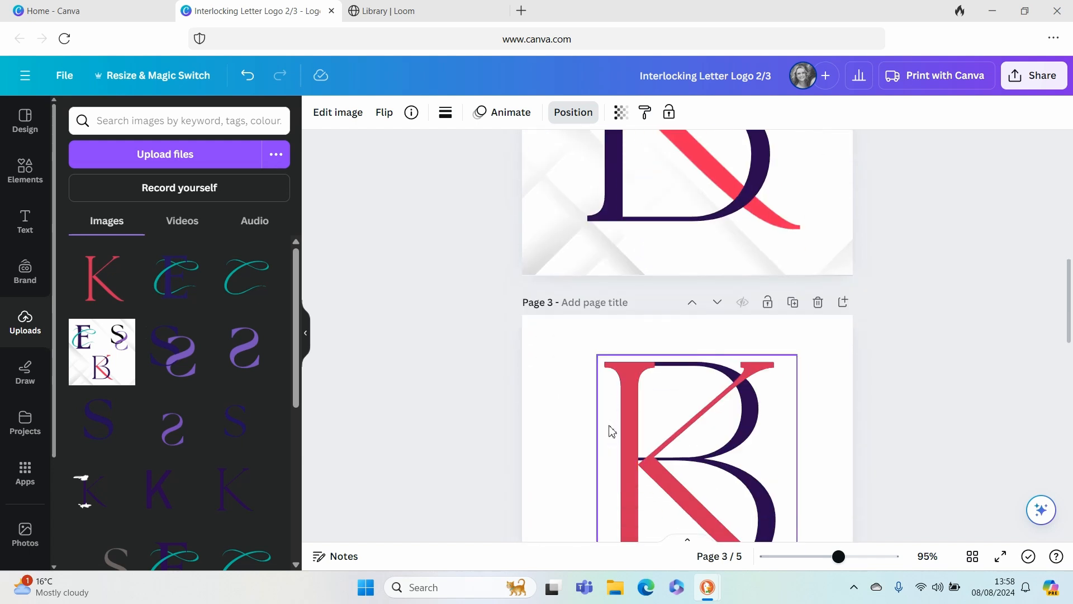
scroll(609, 407, "up", 5)
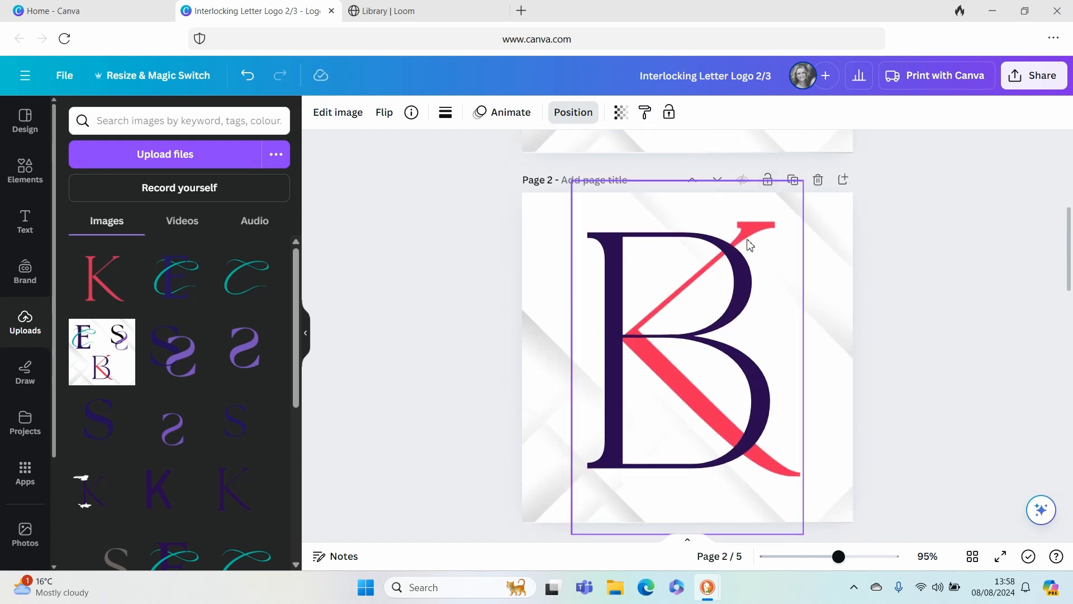
scroll(741, 456, "down", 5)
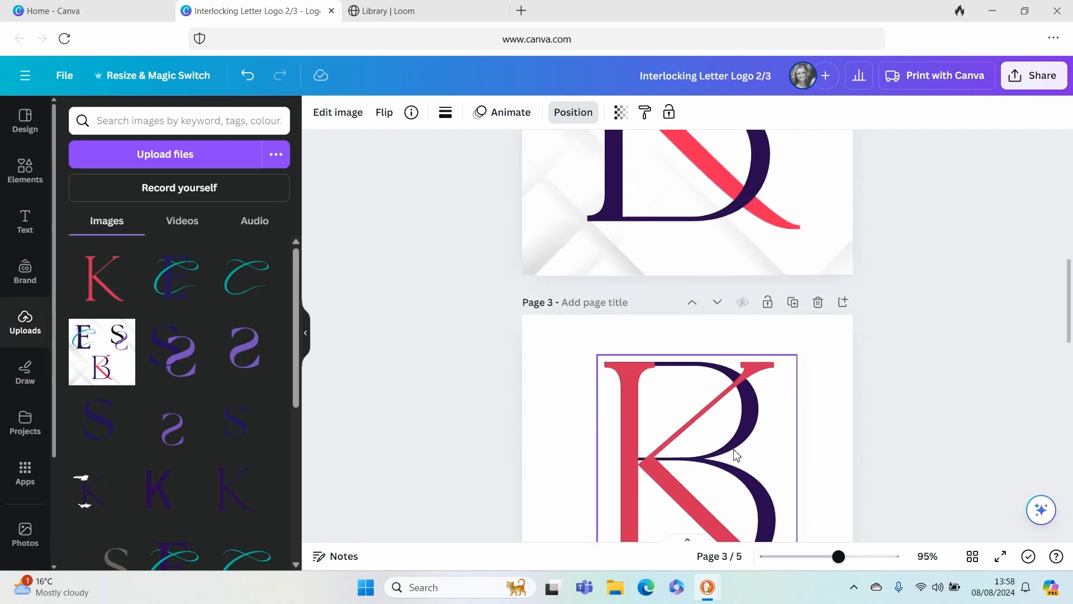
left_click(639, 407)
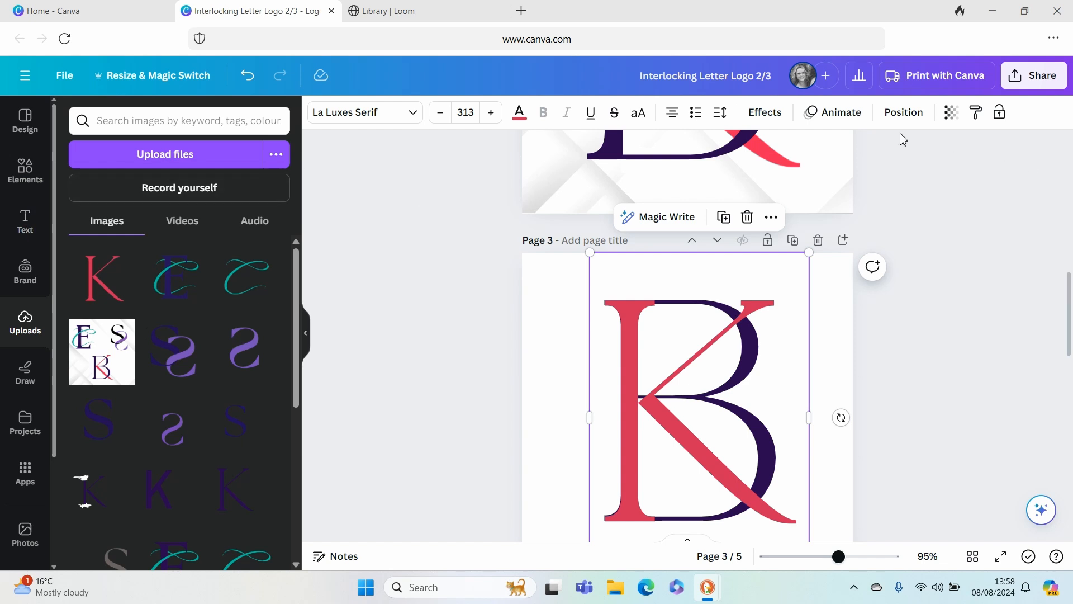
left_click(898, 115)
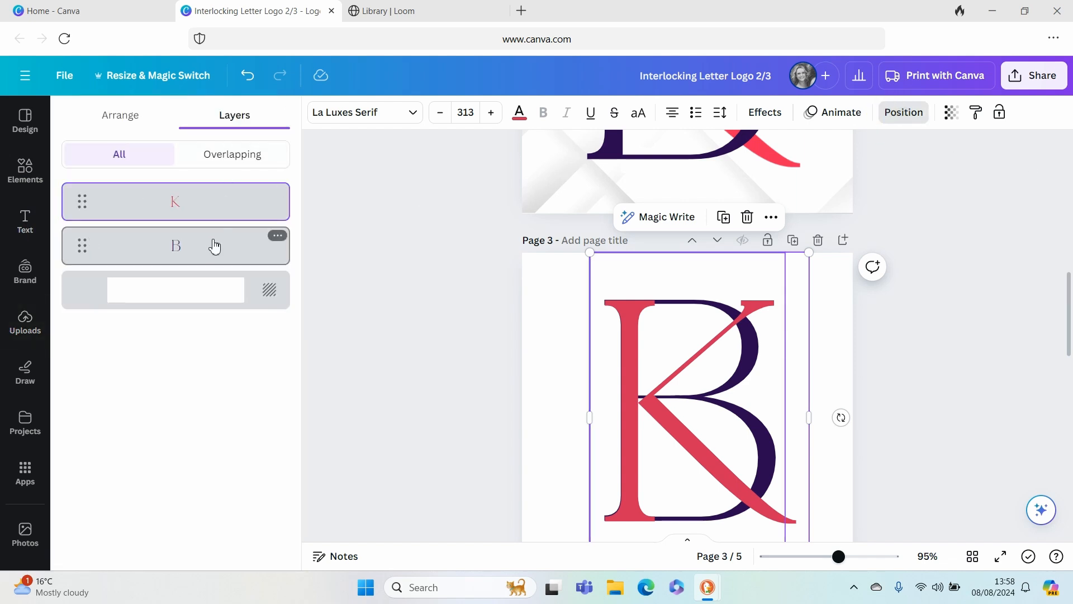
left_click(155, 124)
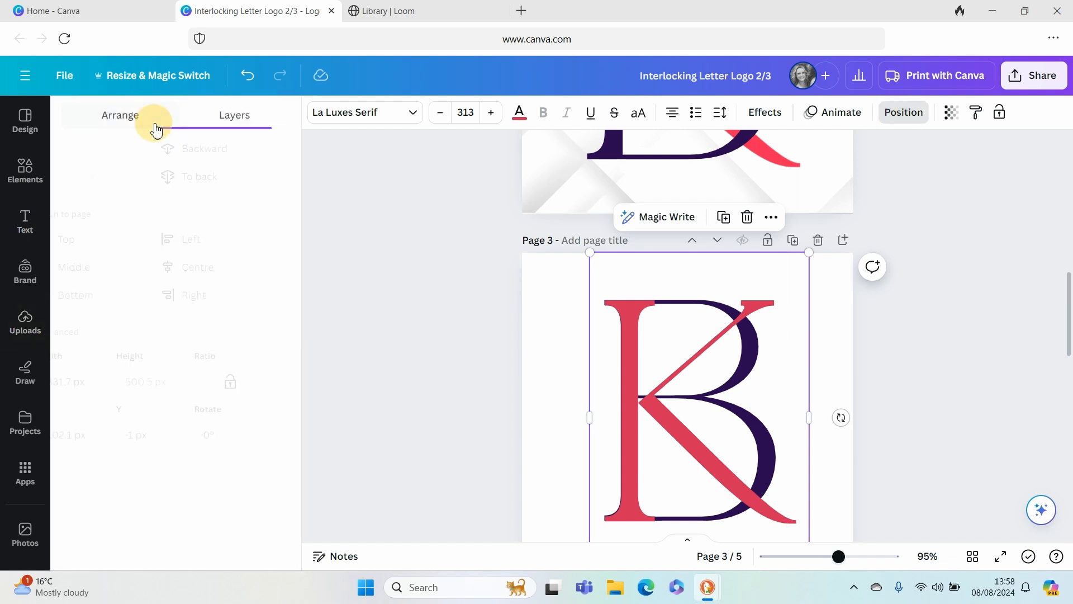
left_click(230, 177)
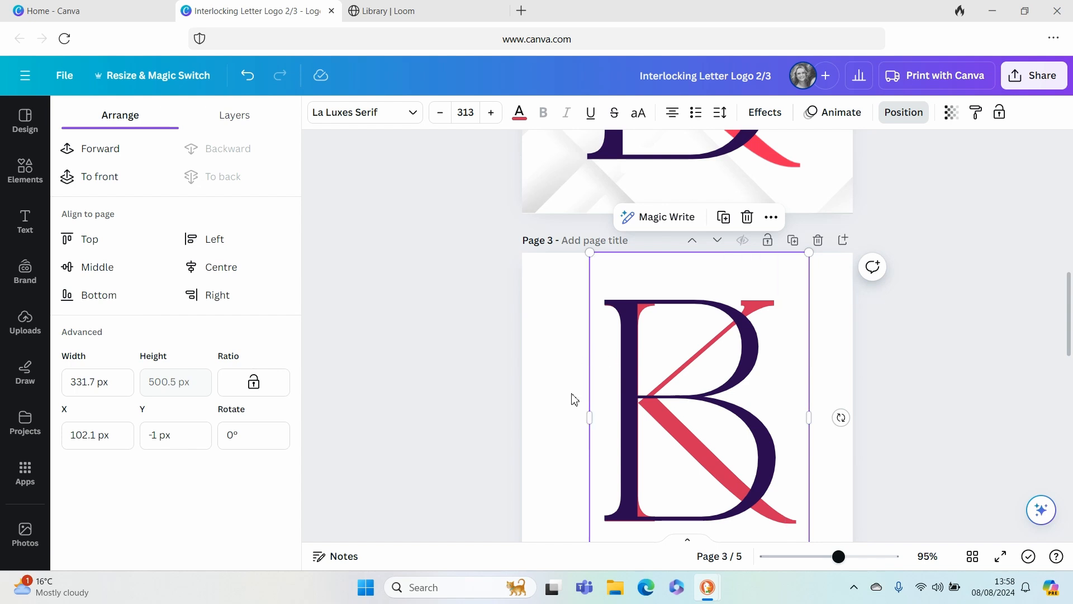
- Crop the K image on page 4 from its left side to cut away the vertical stem
scroll(574, 398, "down", 8)
left_click(647, 335)
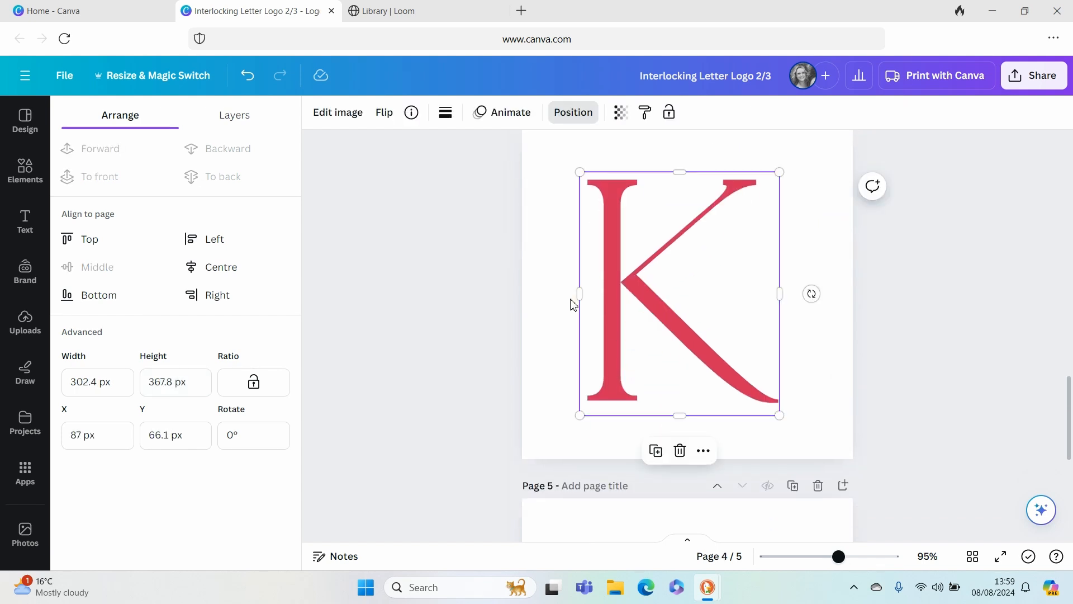
left_click(577, 264)
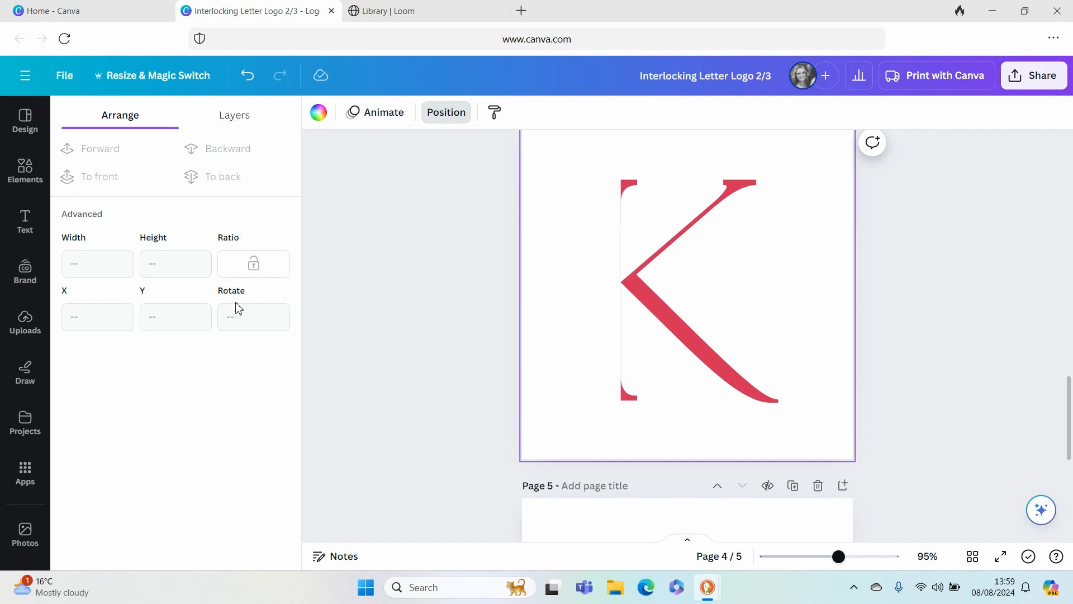
- Set the drawing marker to white and dab over the leftover upper serif of the K on page 4
left_click(27, 376)
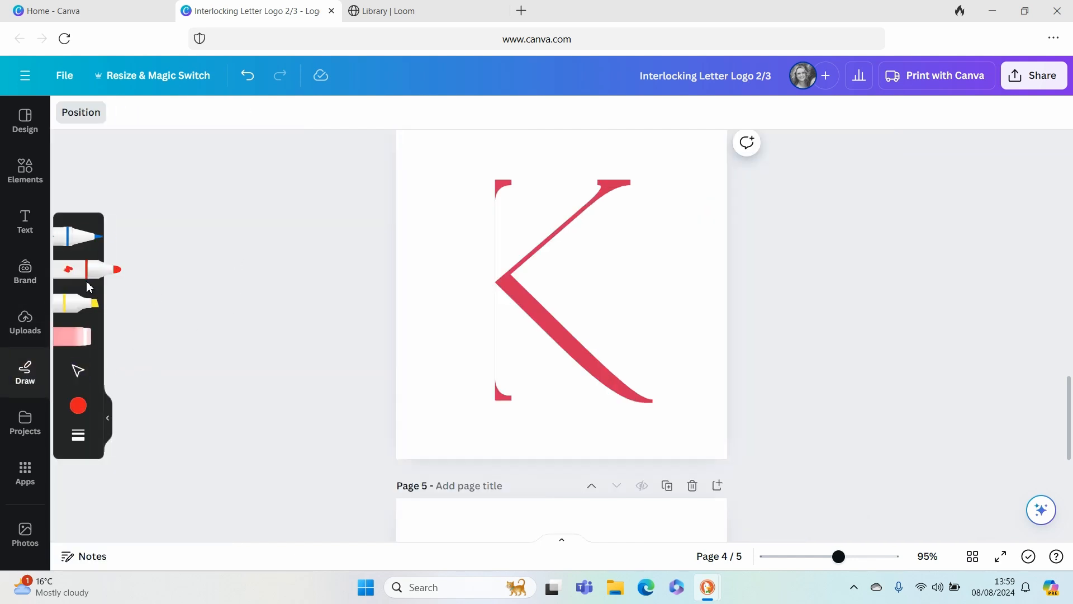
left_click(78, 406)
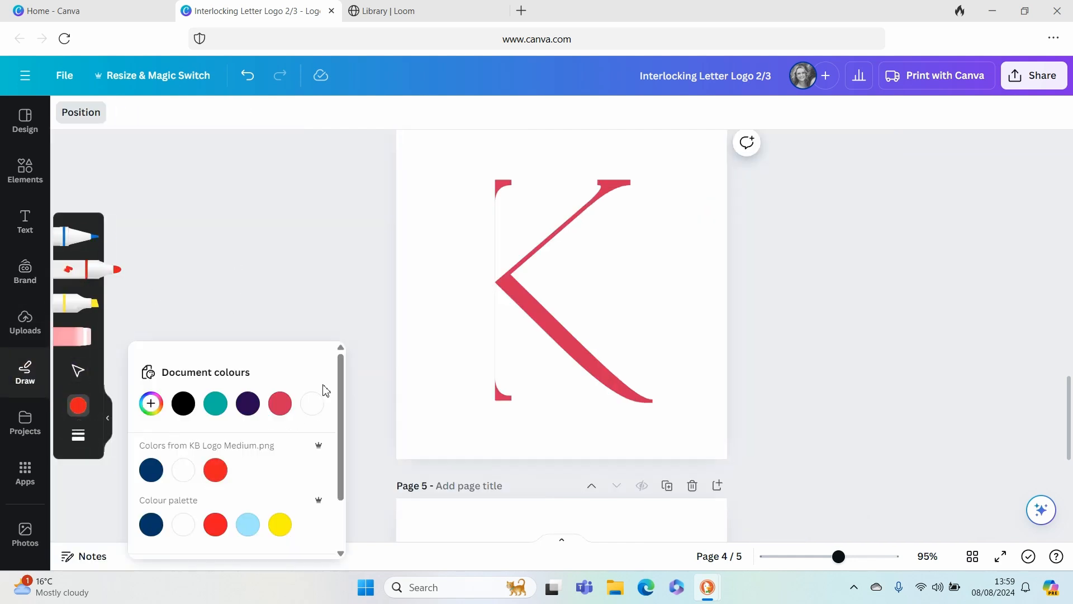
left_click(309, 412)
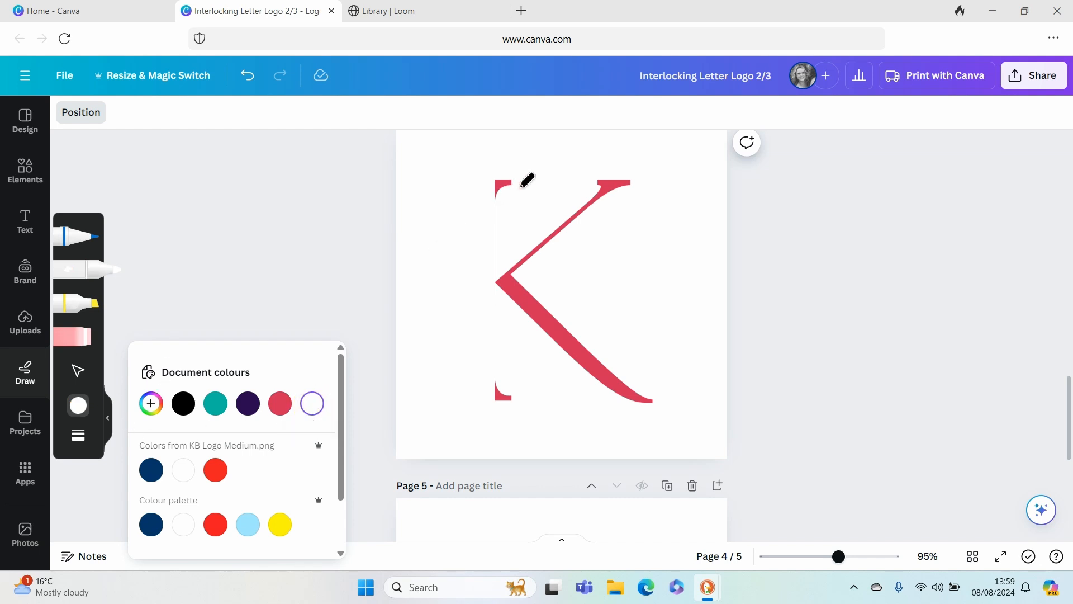
left_click(500, 187)
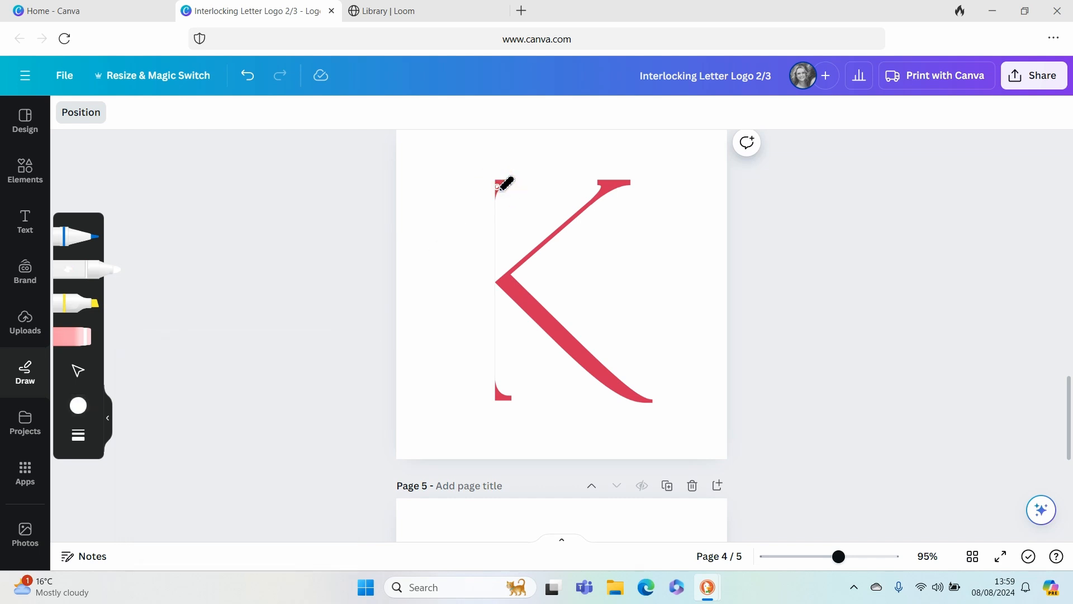
- Set the marker weight to 27 and paint over the leftover upper and lower serif fragments beside the K
left_click(81, 411)
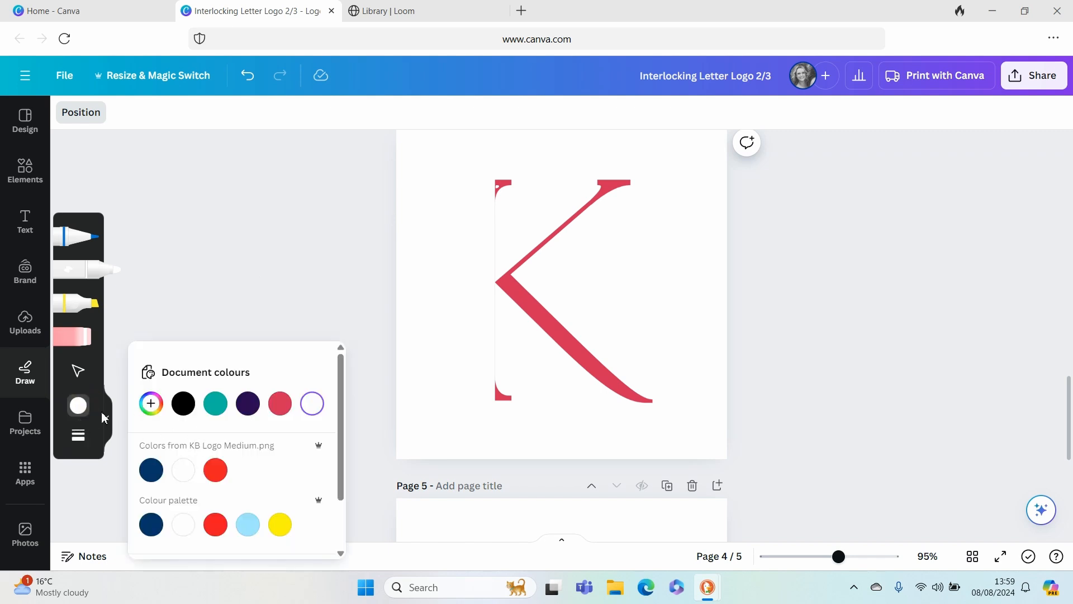
left_click(79, 435)
left_click_drag(134, 451, 175, 452)
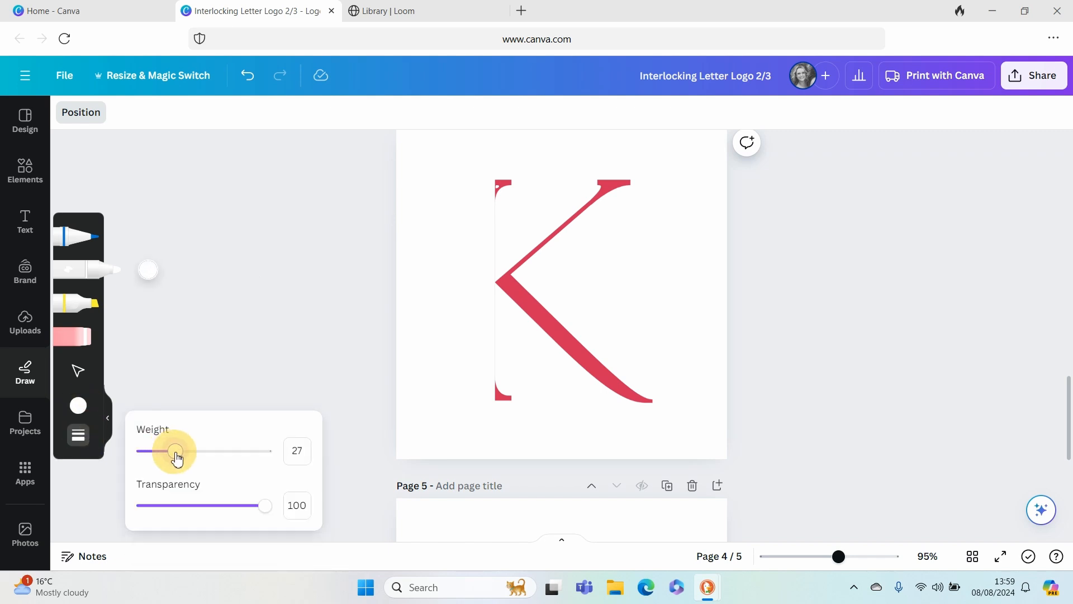
mouse_move(503, 185)
left_mouse_down()
mouse_move(472, 247)
mouse_move(506, 196)
mouse_move(473, 253)
mouse_move(490, 230)
mouse_move(479, 261)
mouse_move(511, 223)
mouse_move(477, 261)
mouse_move(495, 248)
mouse_move(486, 267)
mouse_move(495, 240)
left_mouse_up()
mouse_move(503, 394)
left_mouse_down()
mouse_move(468, 372)
mouse_move(508, 402)
mouse_move(505, 329)
mouse_move(504, 375)
mouse_move(482, 302)
left_mouse_up()
- Try to paint out the faint vertical line at the K's point with marker weight 9, and undo the strokes
left_click(78, 435)
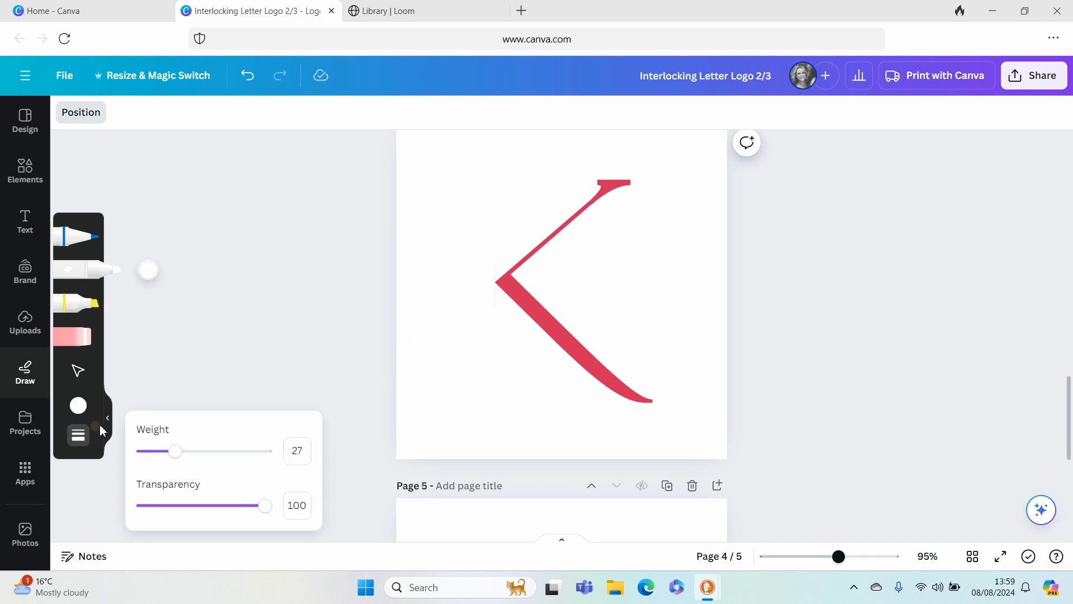
left_click_drag(173, 450, 153, 451)
scroll(472, 319, "up", 3)
scroll(471, 318, "down", 3)
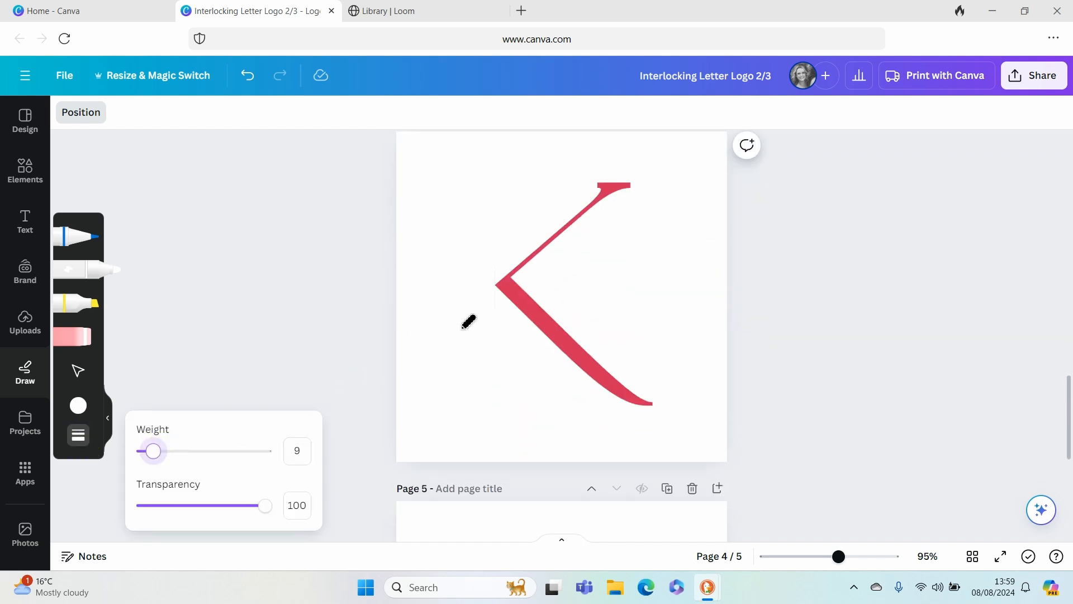
left_click(868, 557)
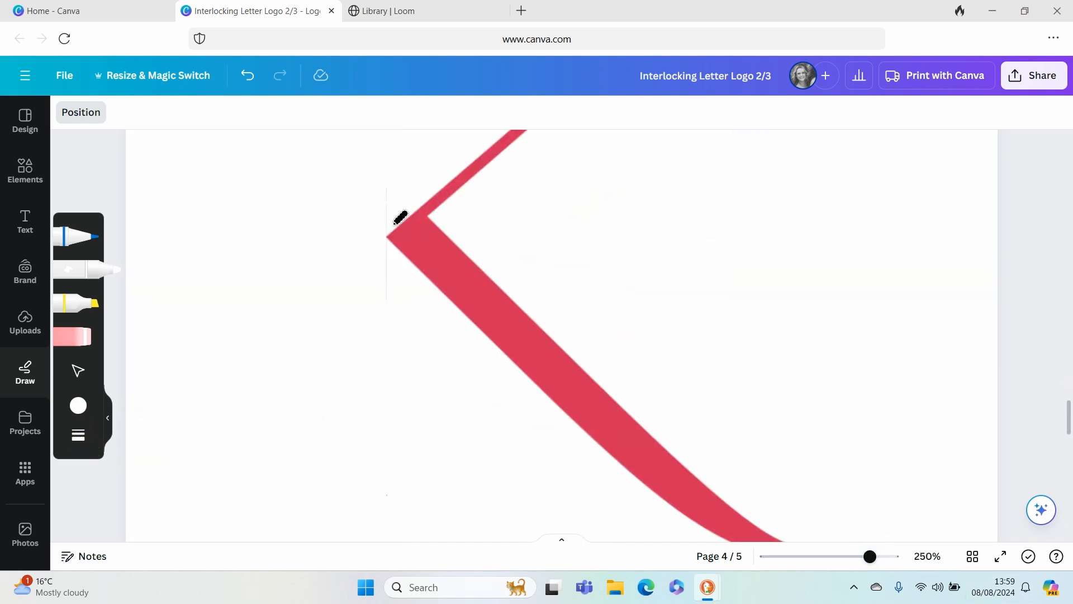
left_click(367, 214)
mouse_move(366, 215)
left_mouse_down()
mouse_move(401, 199)
mouse_move(377, 234)
mouse_move(412, 203)
mouse_move(381, 235)
left_mouse_up()
left_click(248, 76)
left_click(247, 76)
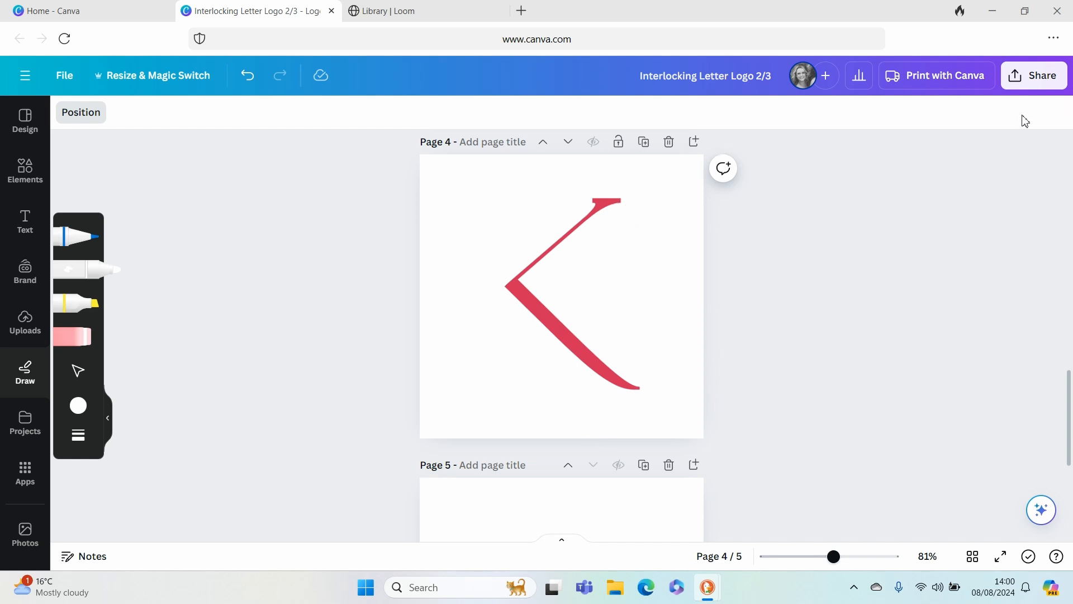
- Download only page 4 as a PNG at size 1.25
left_click(1034, 75)
left_click(819, 445)
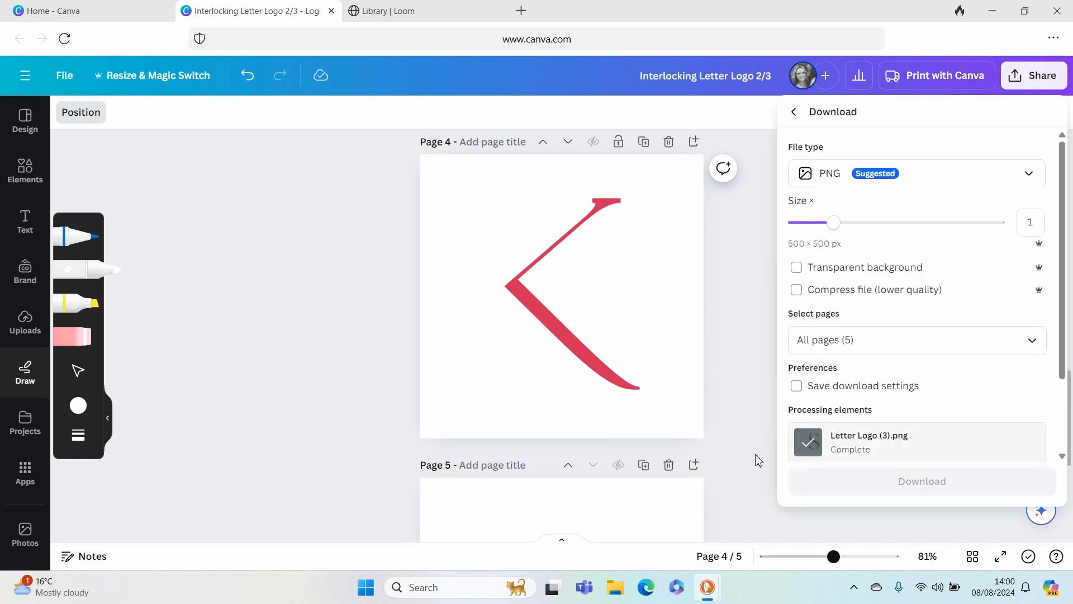
left_click(854, 223)
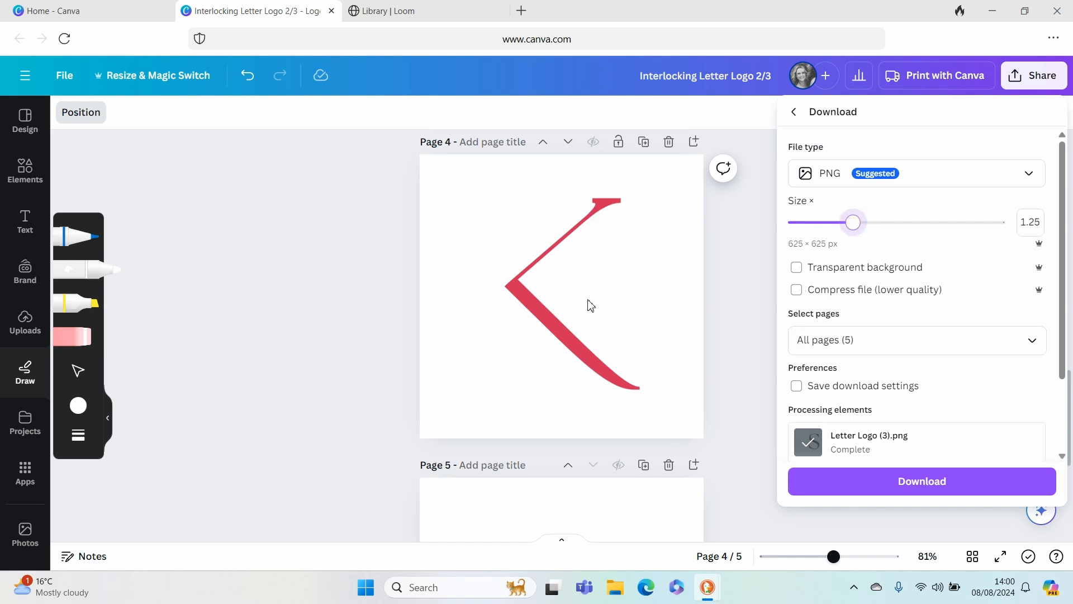
left_click(882, 345)
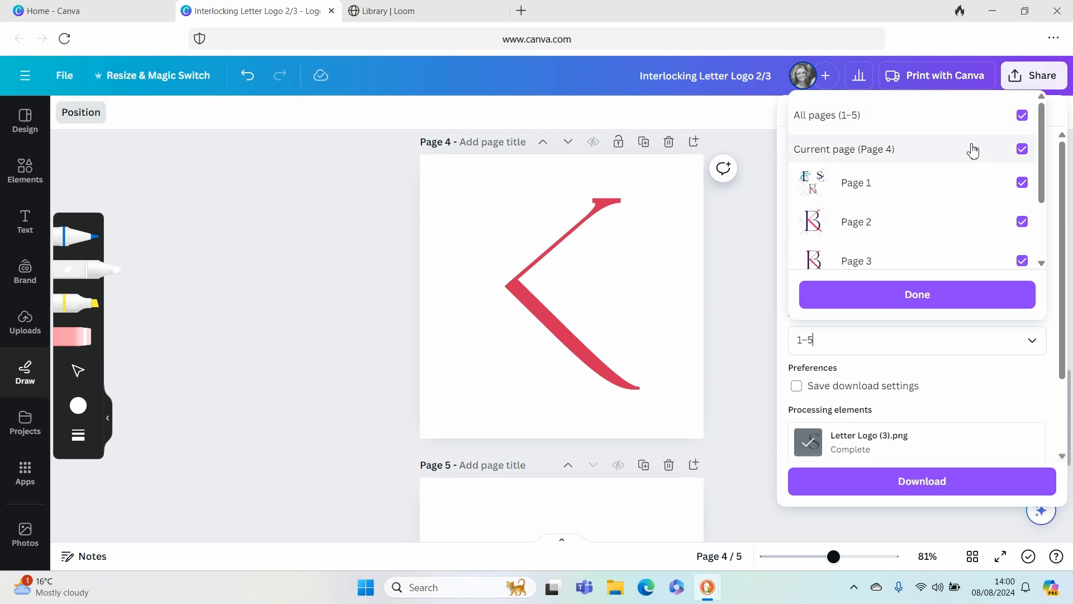
left_click(958, 117)
scroll(989, 213, "down", 2)
left_click(1022, 218)
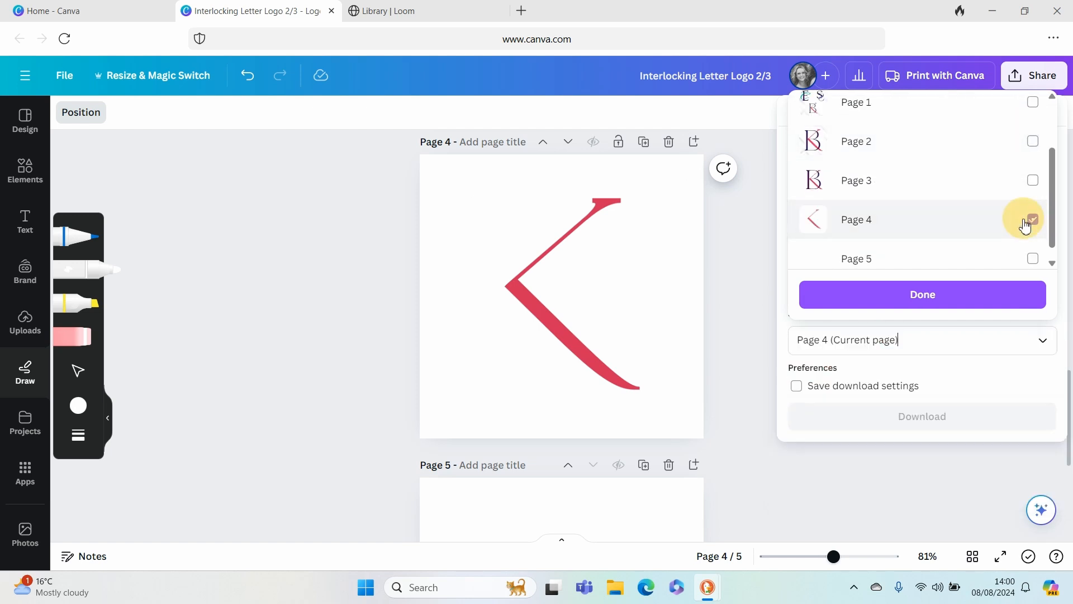
left_click(863, 294)
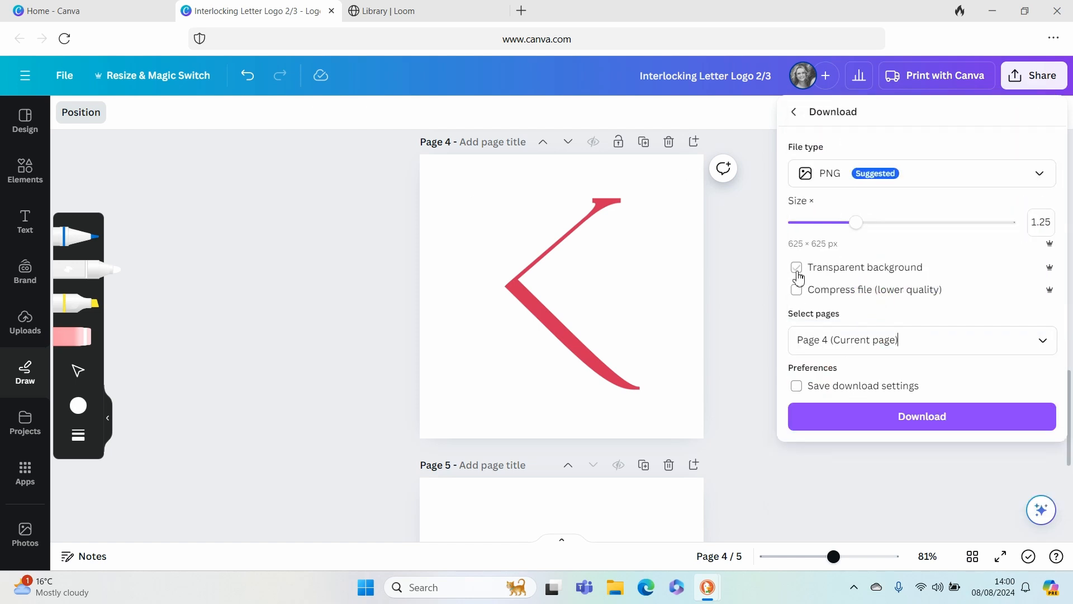
left_click(848, 414)
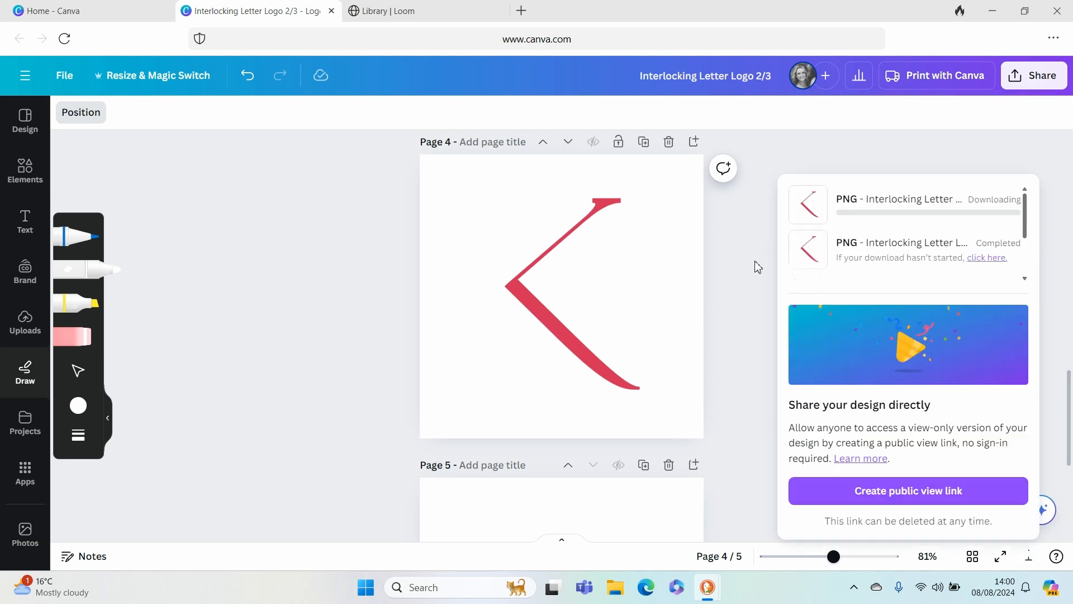
- Upload Interlocking Letter Logo 23 (5) from Downloads and place it on page 5
scroll(571, 288, "down", 5)
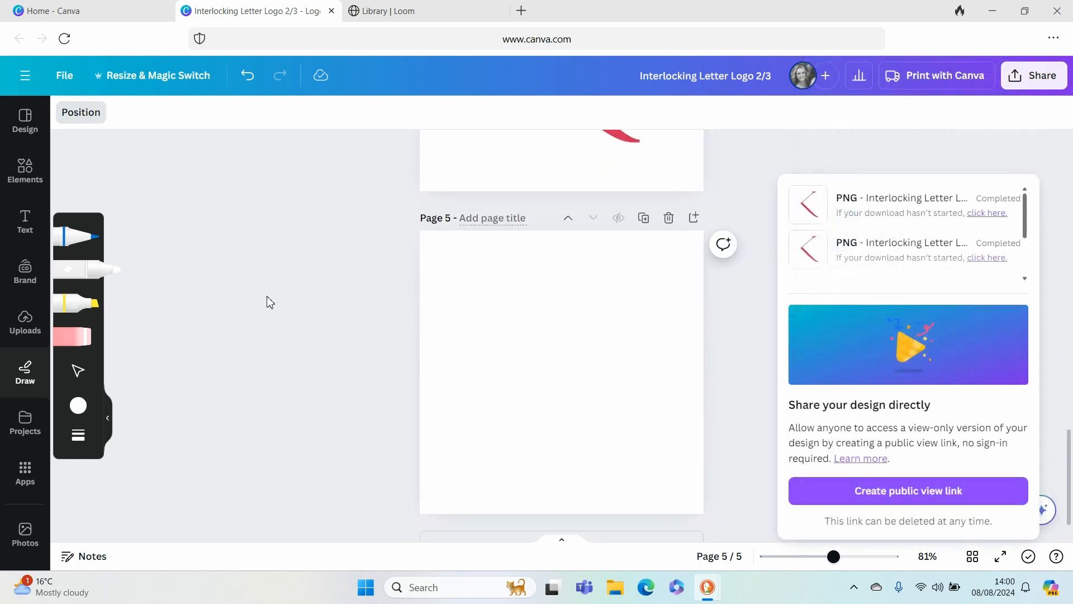
left_click(25, 317)
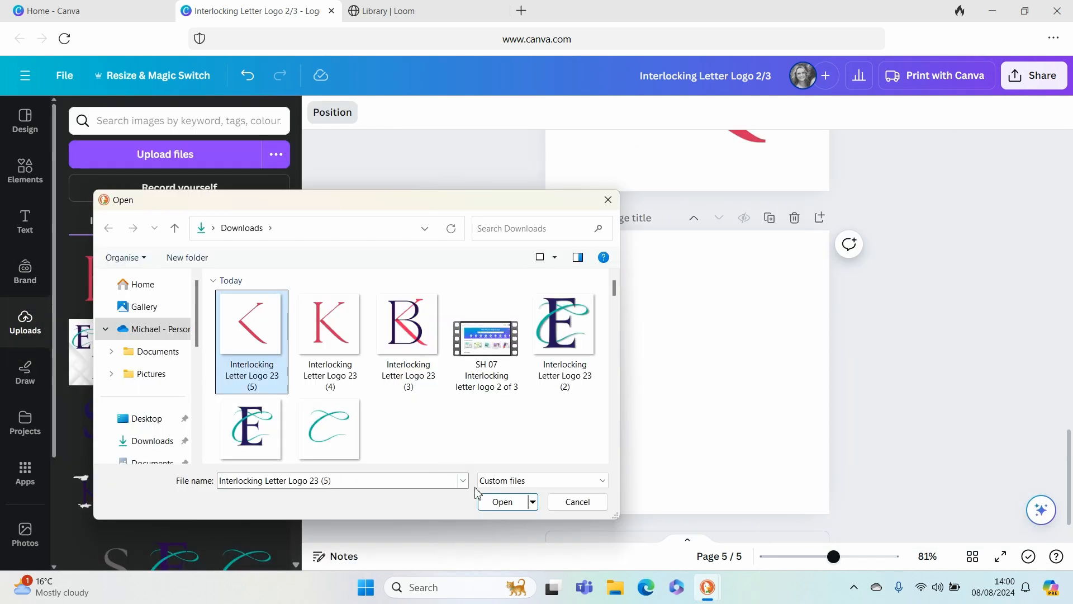
left_click(491, 502)
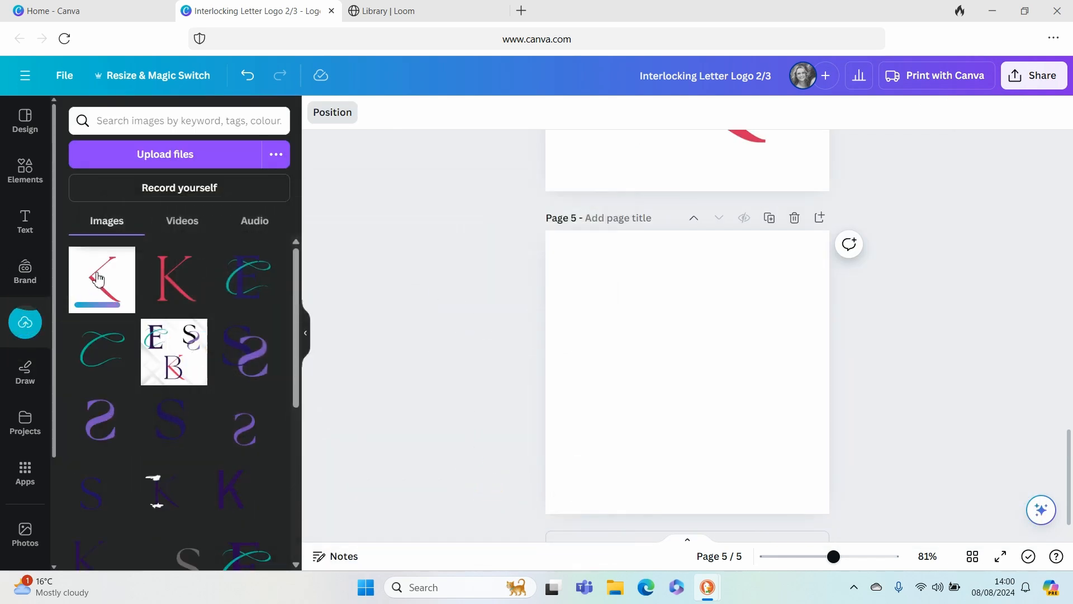
left_click(98, 278)
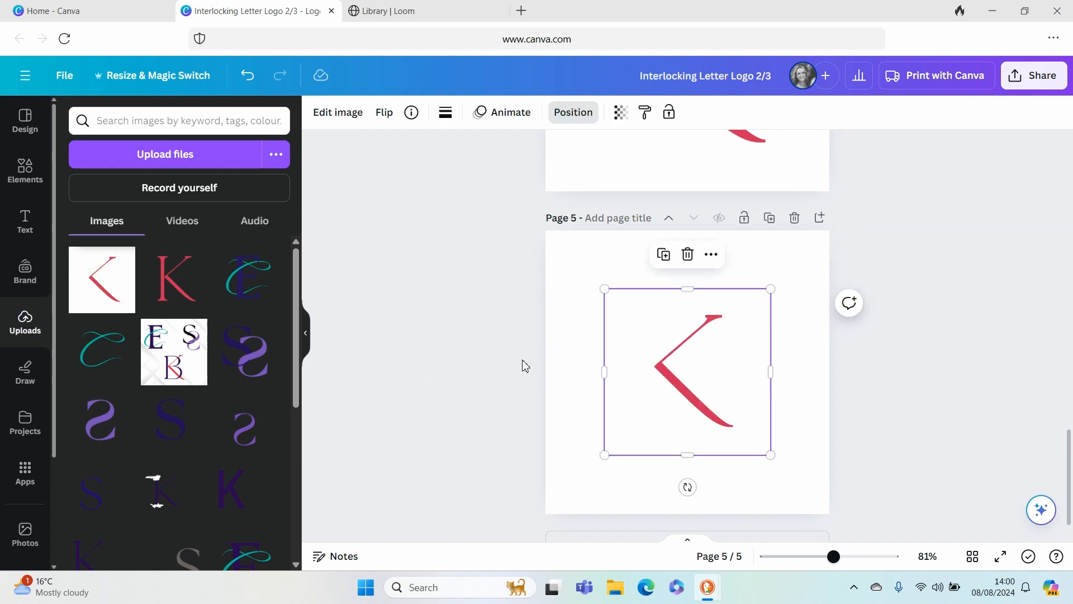
- Fill page 5's background with the teal document colour
left_click(552, 263)
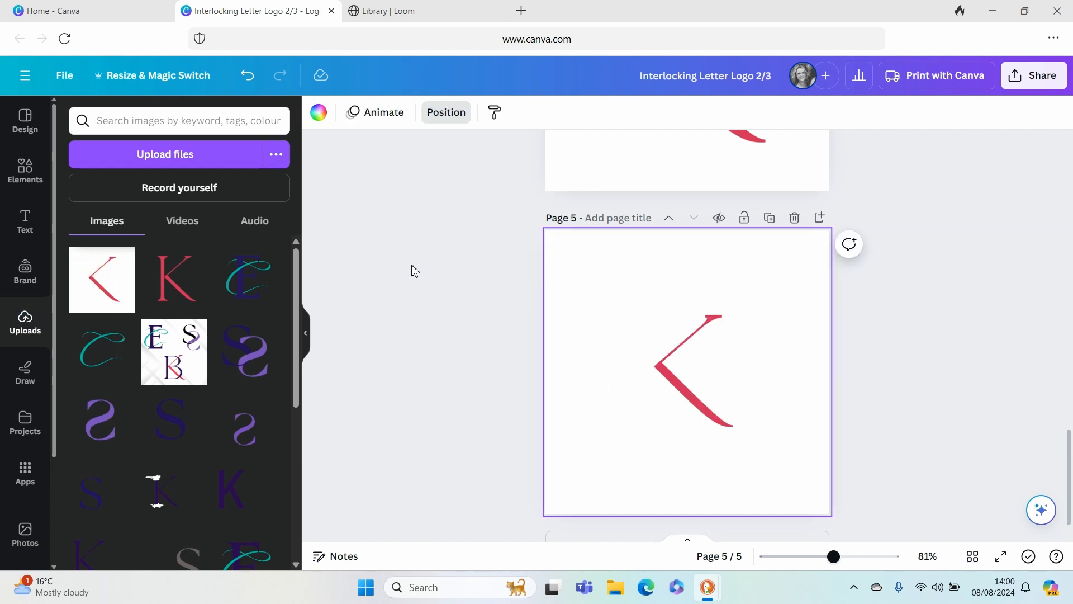
left_click(319, 112)
left_click(153, 198)
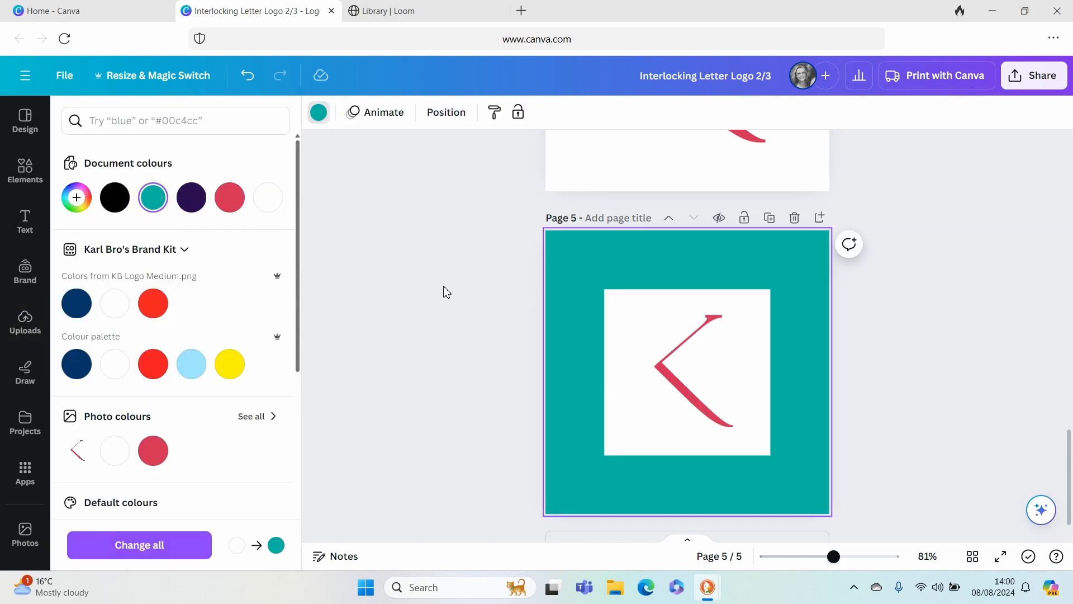
- Remove the white background from the K strokes image on page 5 with BG Remover
left_click(688, 330)
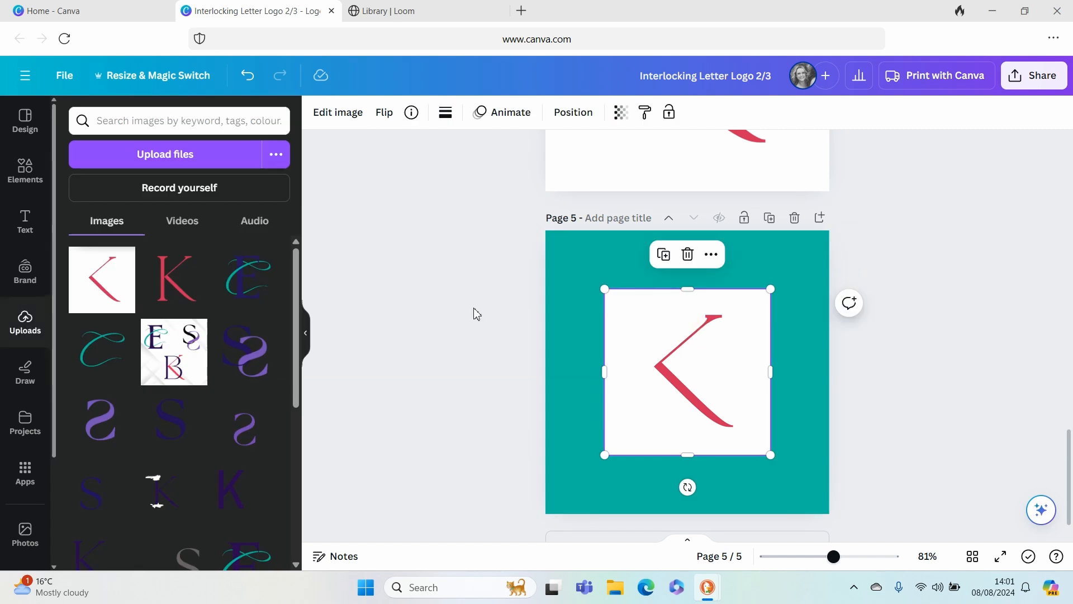
left_click(348, 112)
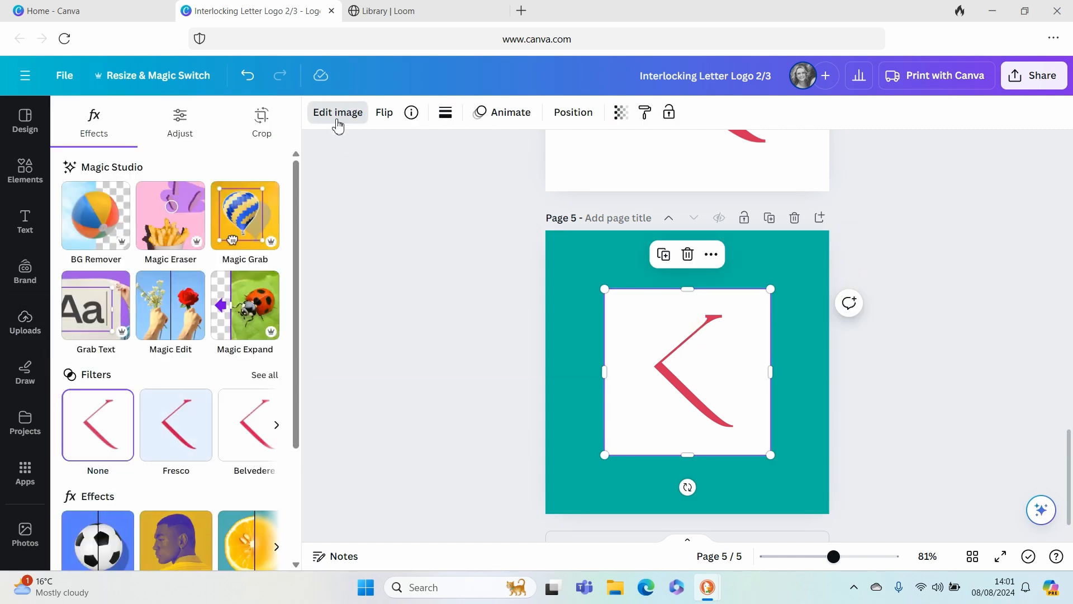
left_click(106, 235)
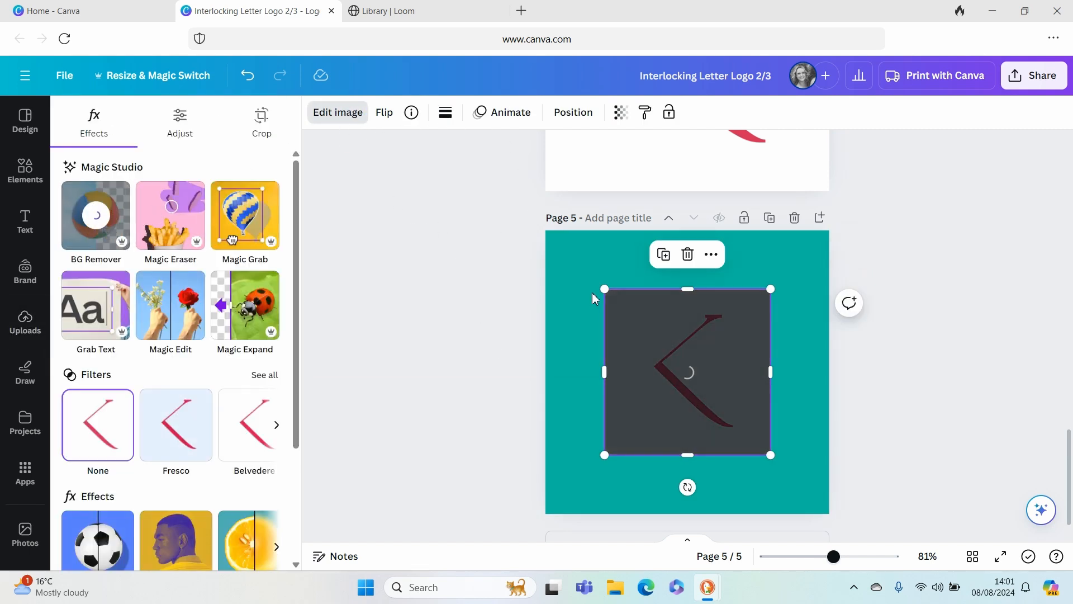
left_click(510, 334)
- Move the background-free K strokes image from page 5 up to page 3
left_click(711, 376)
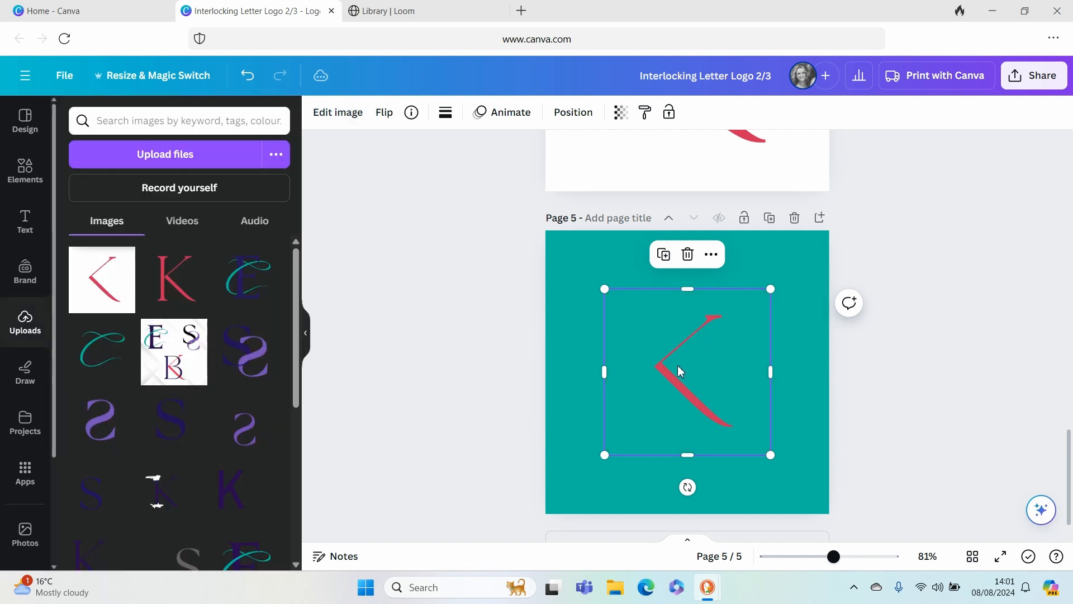
left_click_drag(685, 388, 665, 160)
scroll(749, 309, "up", 4)
scroll(749, 309, "up", 2)
left_click_drag(642, 508, 721, 325)
scroll(733, 246, "up", 3)
- Crop the K strokes image on page 3 on all four sides, close to the red strokes
left_click_drag(651, 317, 698, 319)
left_click_drag(759, 246, 760, 256)
left_click_drag(818, 324, 785, 326)
left_click_drag(743, 403, 746, 376)
- Enlarge the cropped K strokes image on page 3 to match the diagonal strokes of the full K beneath it
left_click_drag(697, 251, 618, 187)
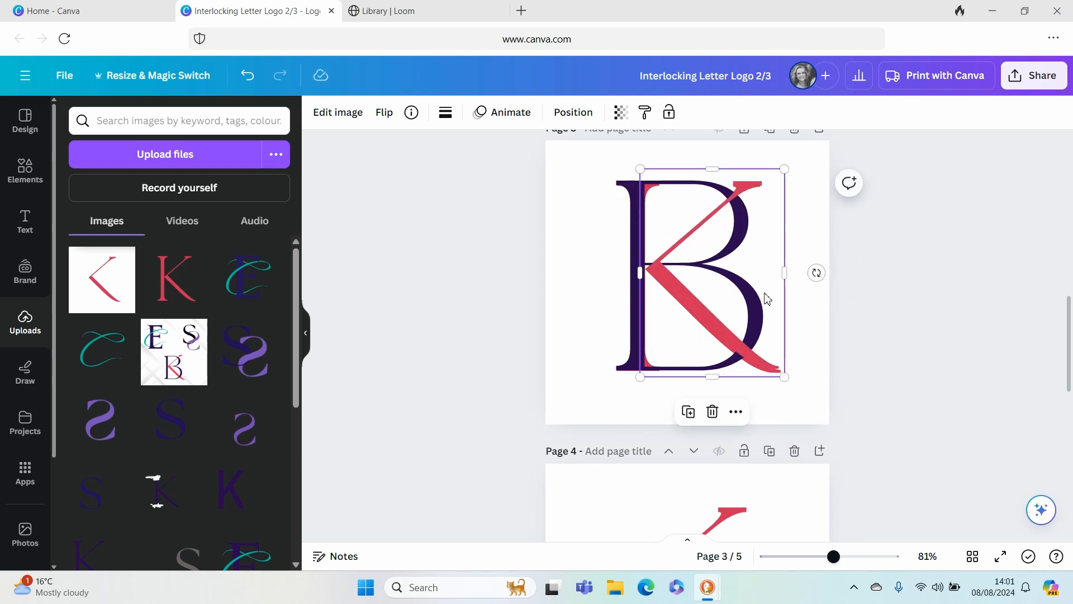
left_click_drag(786, 380, 788, 384)
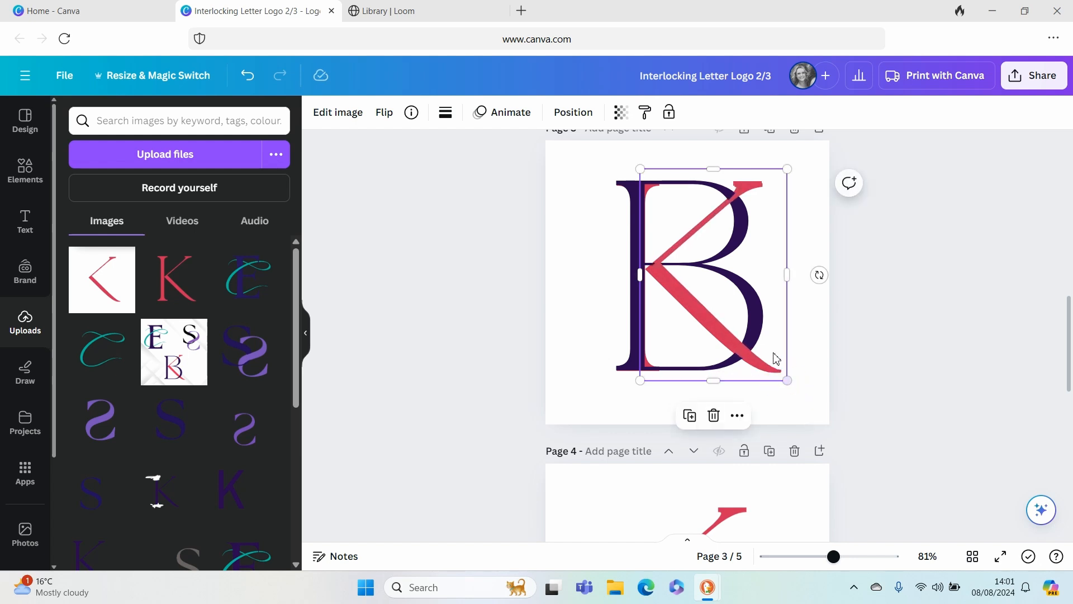
left_click_drag(642, 170, 637, 167)
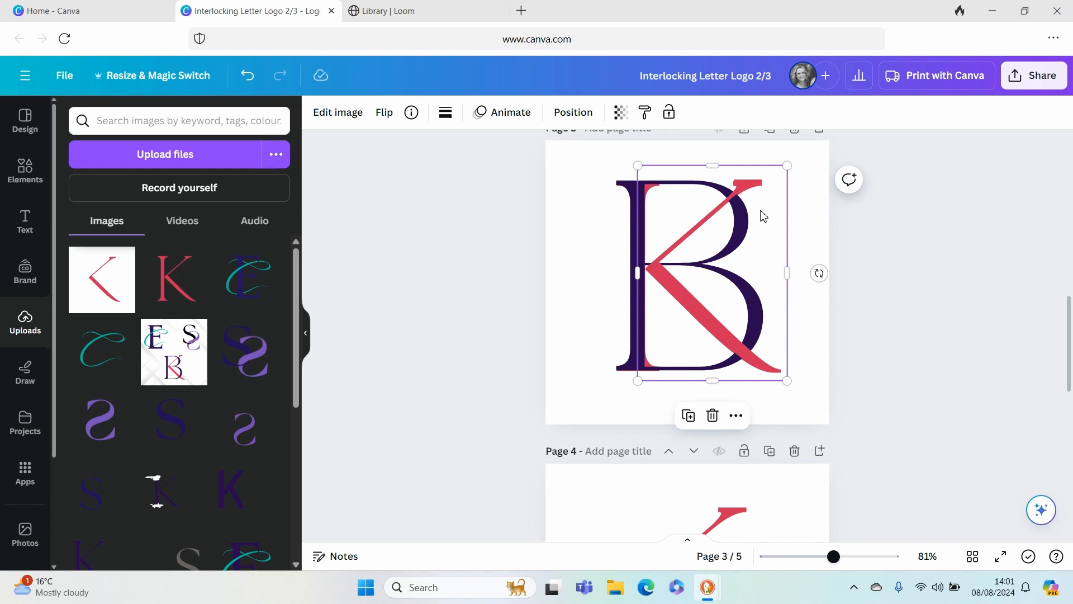
left_click(798, 315)
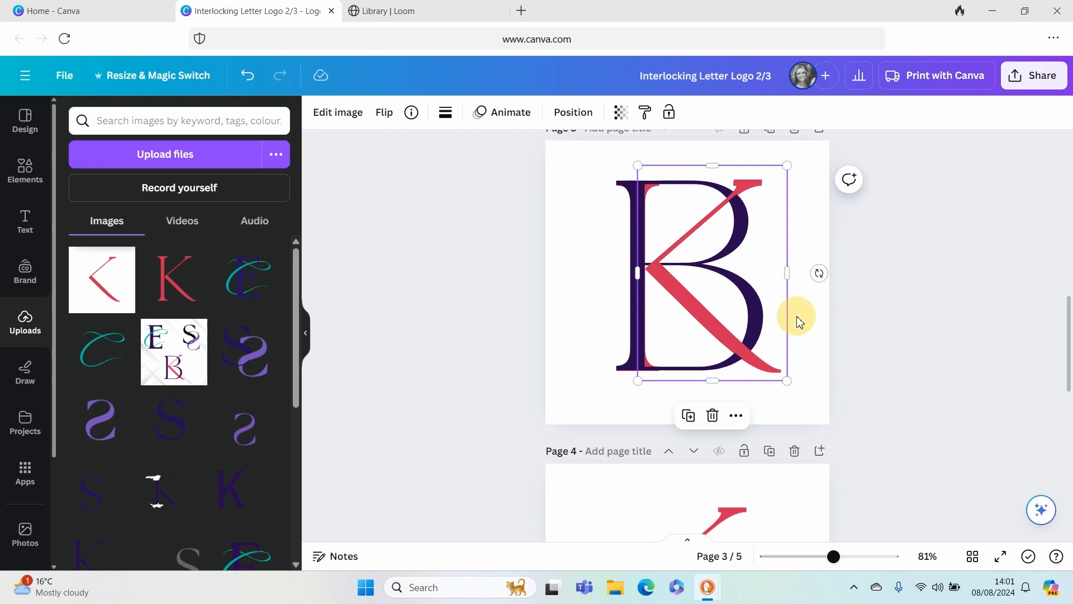
- Delete the original full K text layer beneath the B on page 3
left_click(637, 238)
left_click(904, 114)
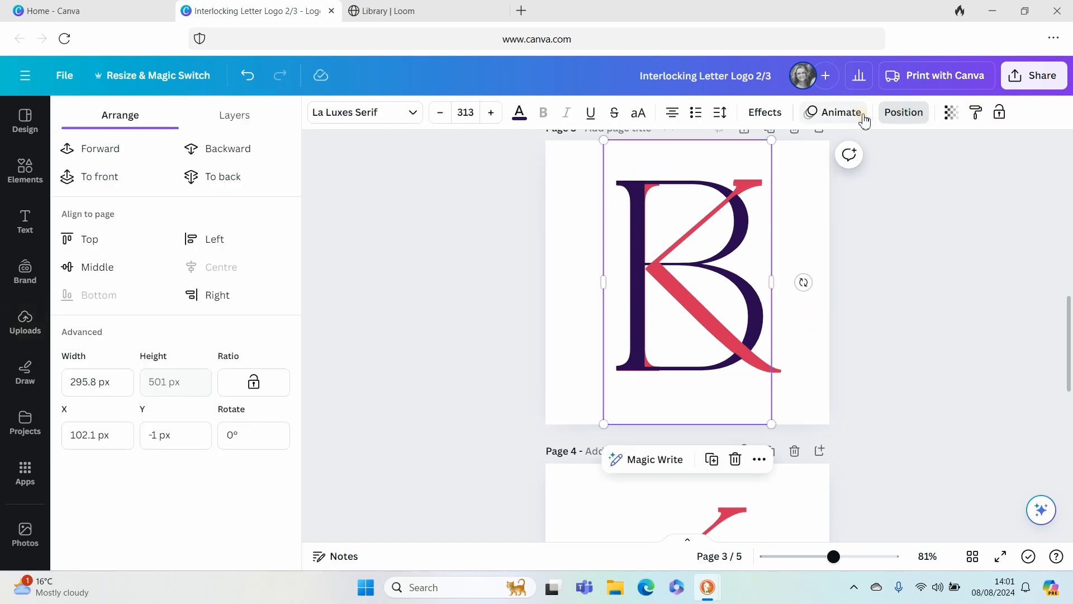
left_click(222, 118)
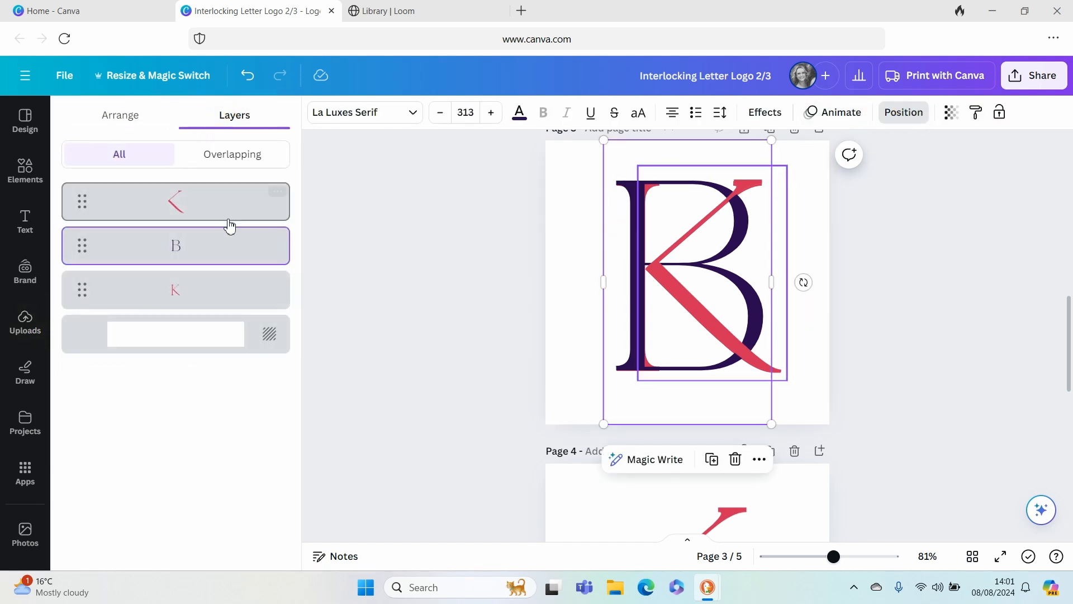
left_click(211, 296)
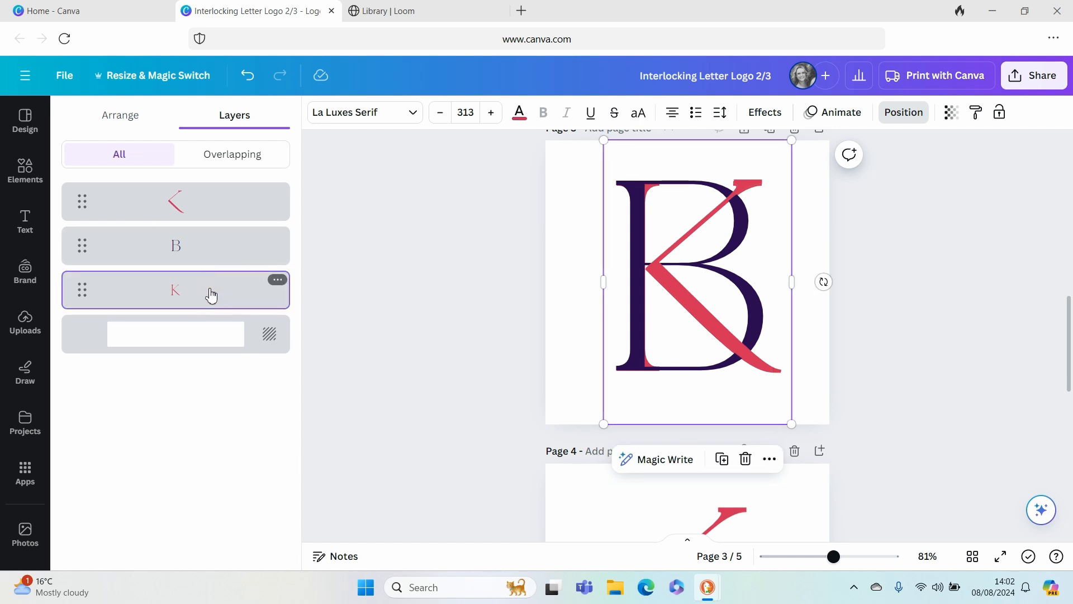
key("Delete")
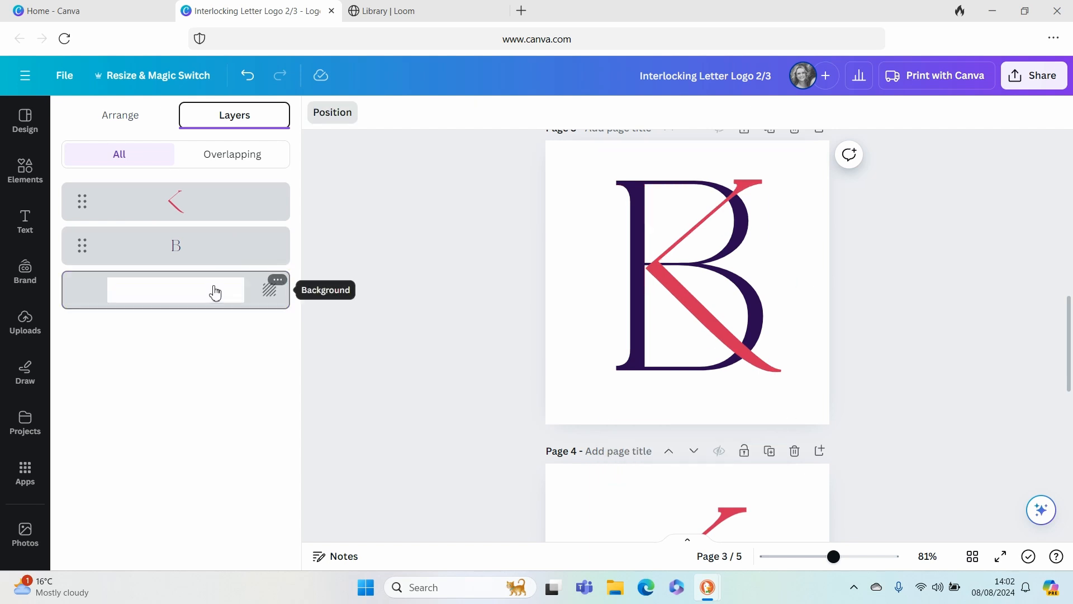
- Nudge the K strokes image on page 3 so that its point meets the B's stem at the crossbar
left_click(685, 296)
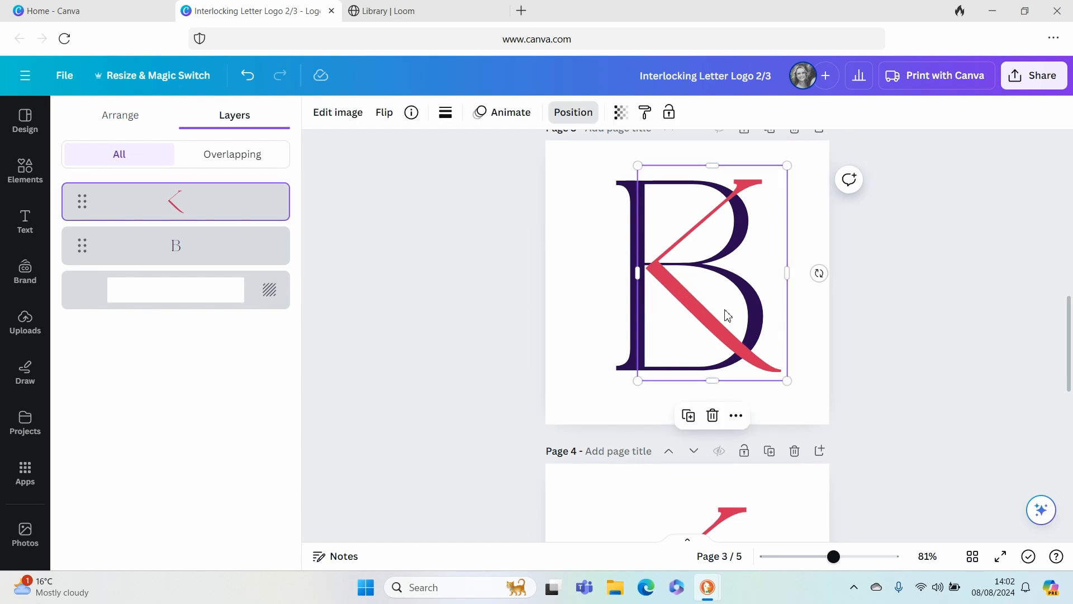
left_click_drag(704, 309, 704, 309)
mouse_move(834, 556)
left_mouse_down()
mouse_move(862, 559)
mouse_move(852, 556)
left_mouse_up()
left_click_drag(702, 306, 703, 301)
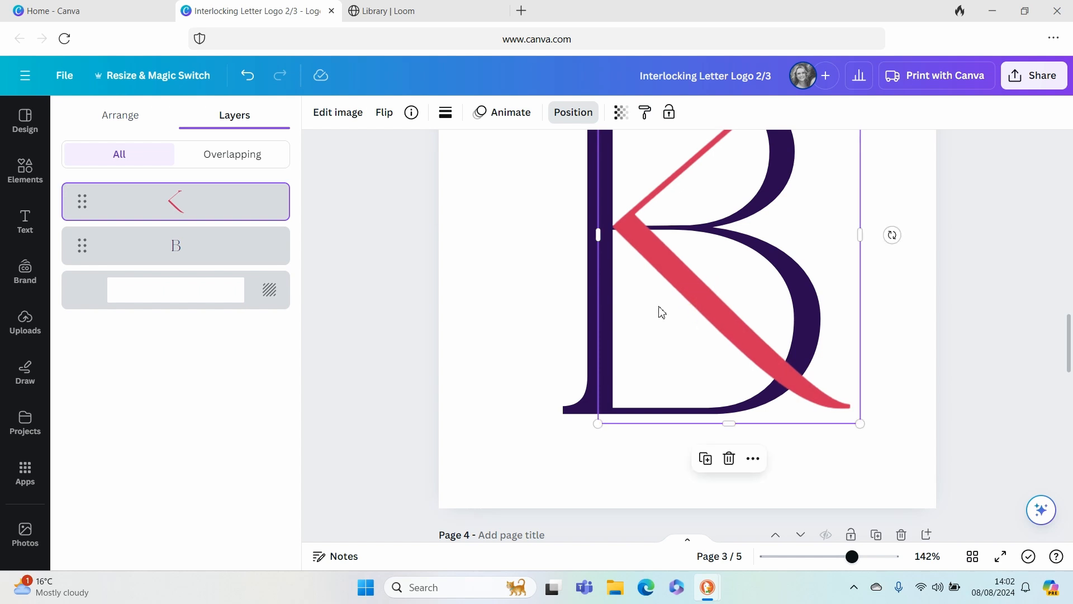
left_click(498, 311)
left_click(681, 270)
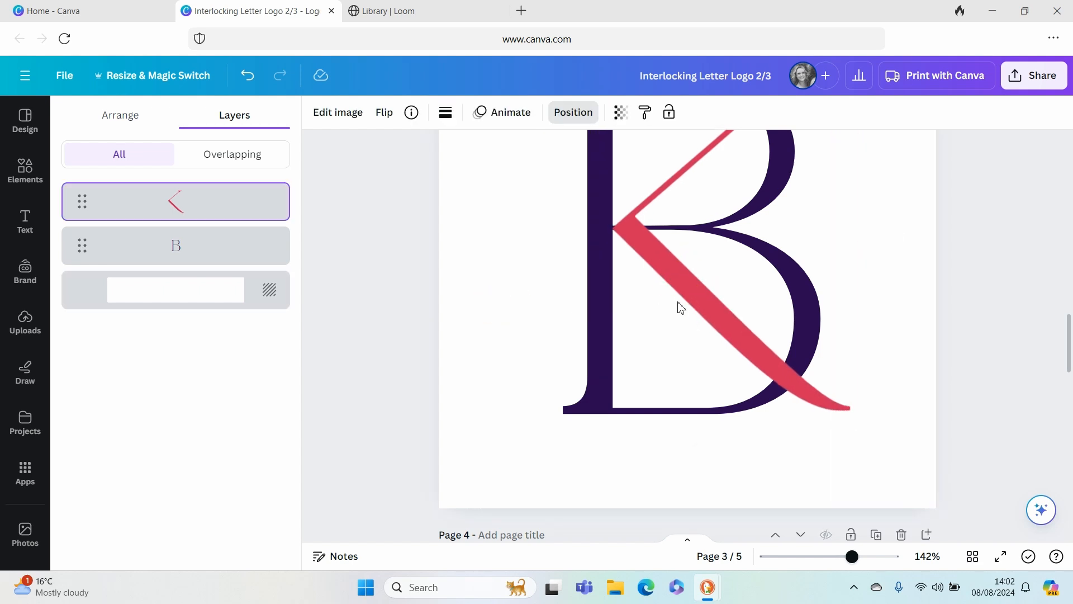
left_click(529, 268)
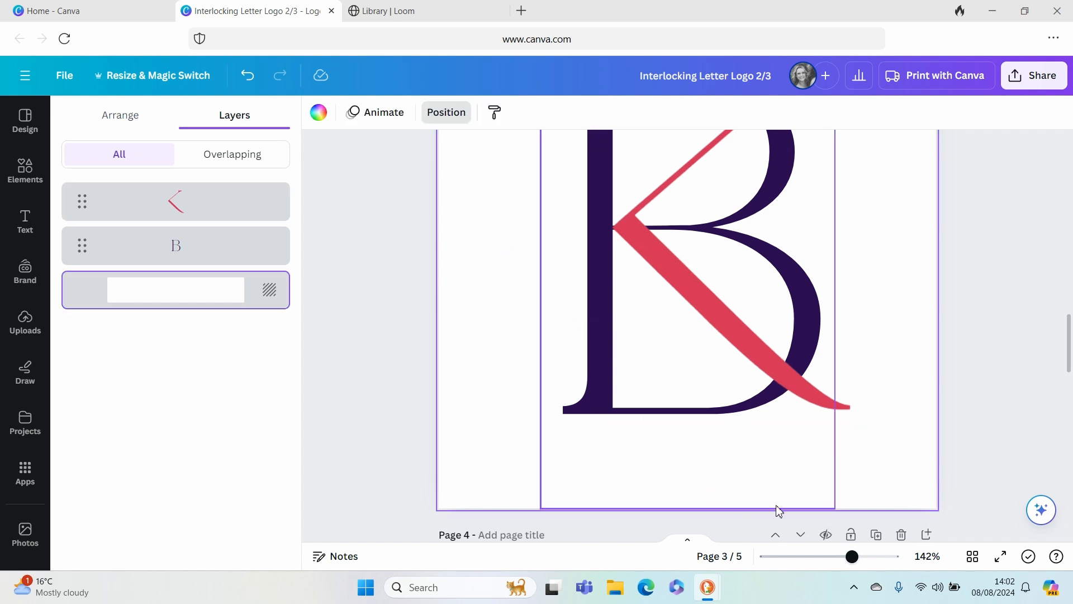
left_click_drag(852, 556, 831, 557)
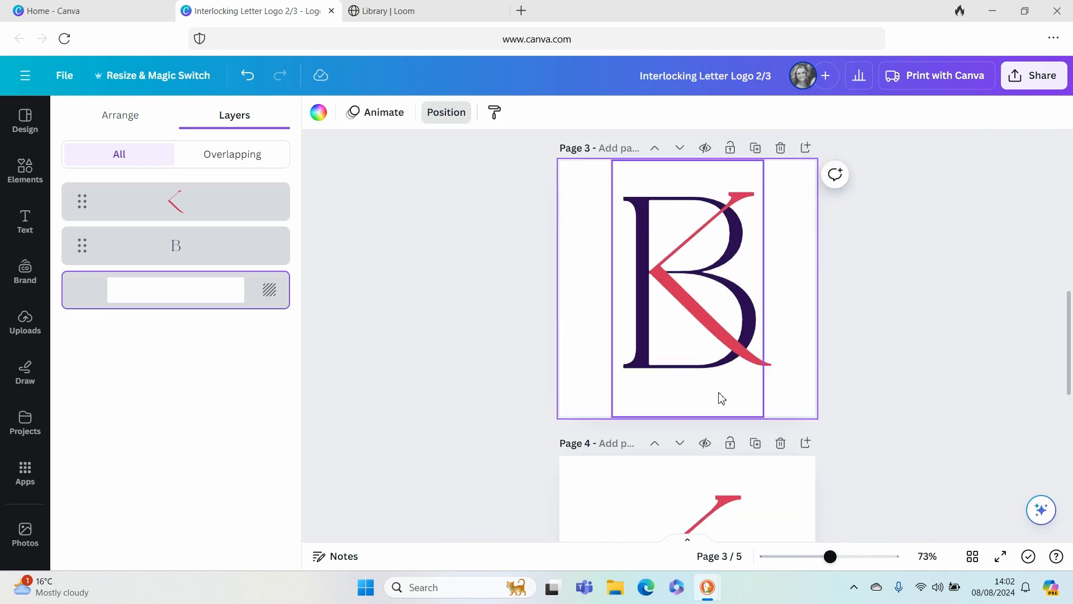
- Duplicate the K strokes image, align the copy exactly over the original, and place its layer beneath the B
left_click(697, 316)
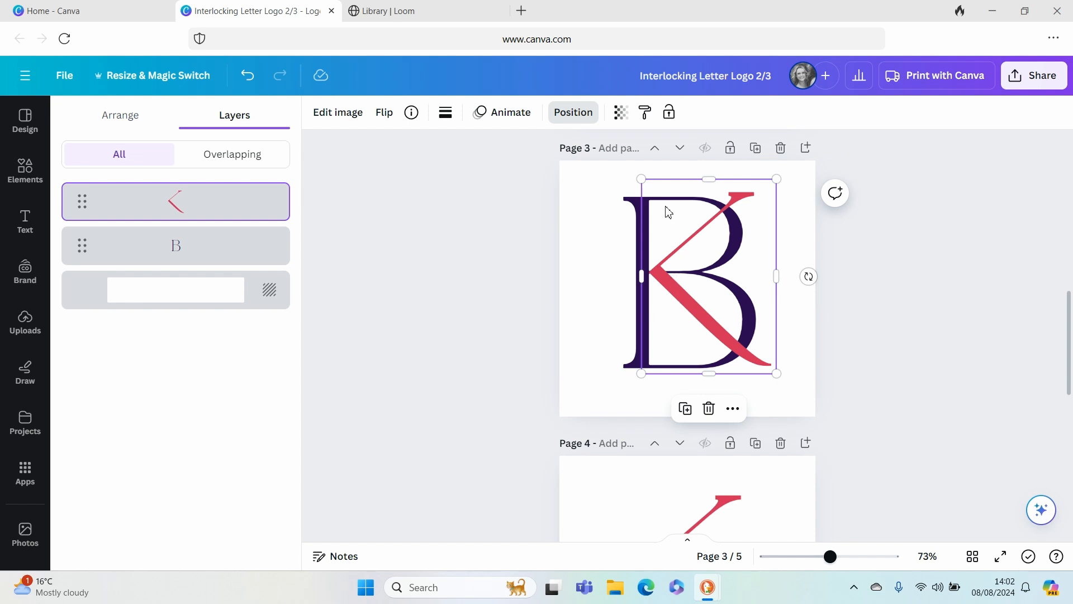
left_click(686, 409)
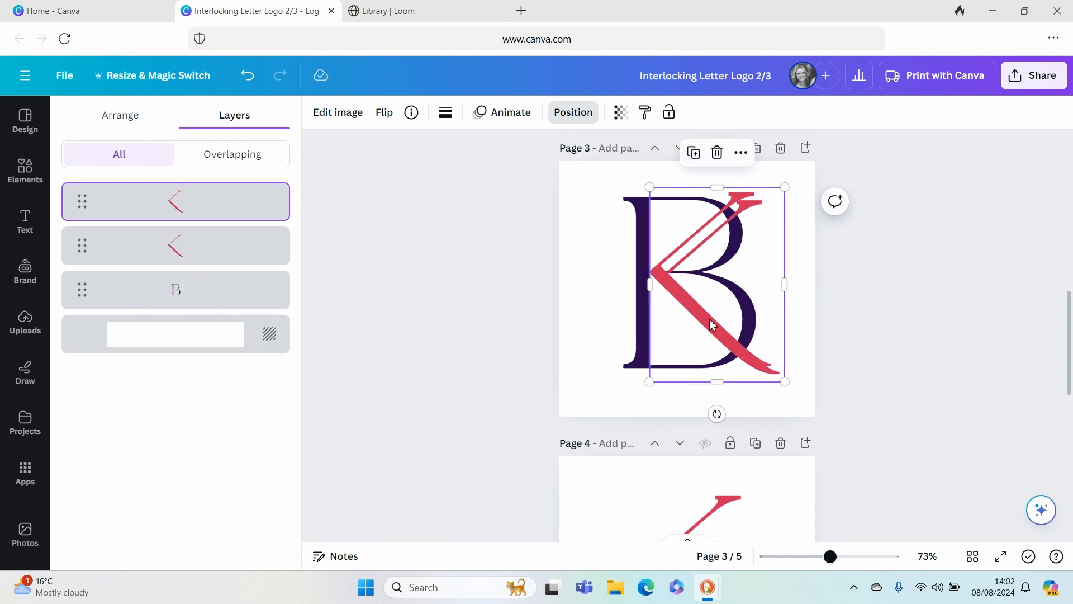
left_click_drag(709, 328, 701, 320)
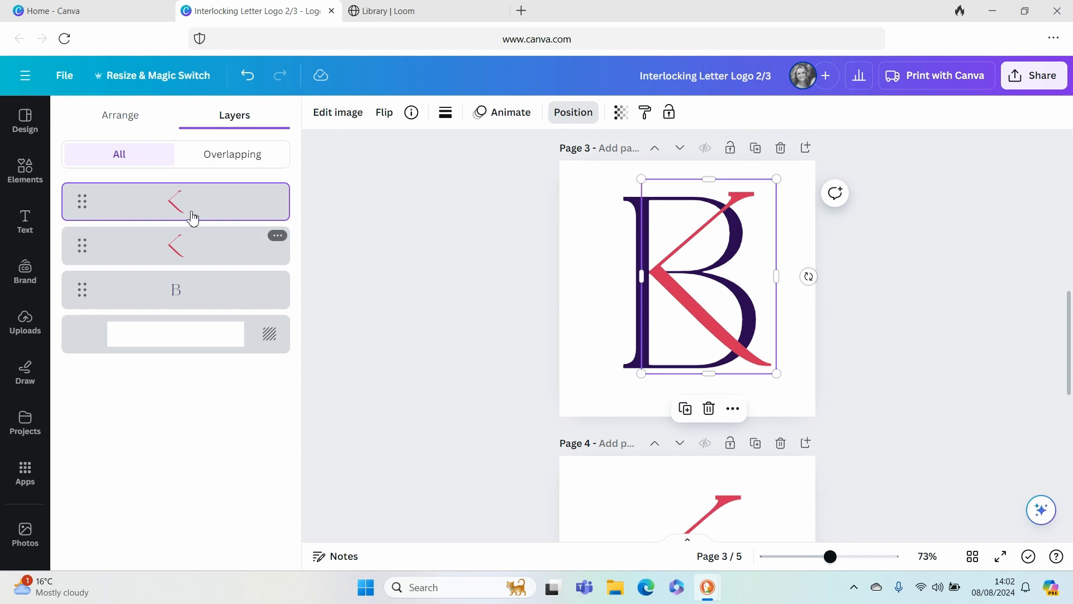
left_click_drag(182, 210, 180, 304)
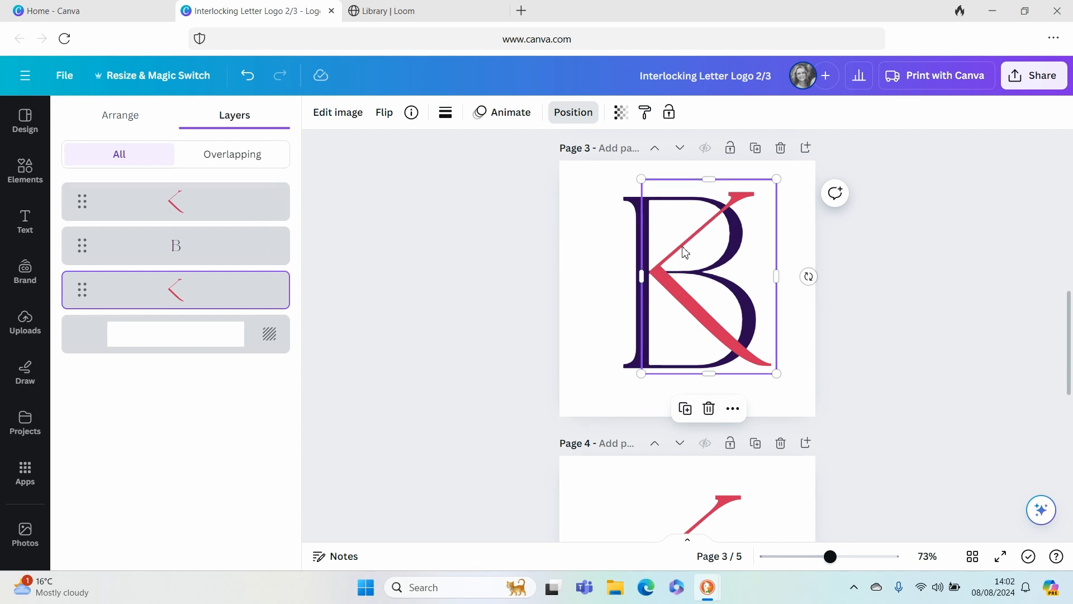
- Crop the top-layer K strokes image from above down to its lower diagonal stroke
left_click(207, 205)
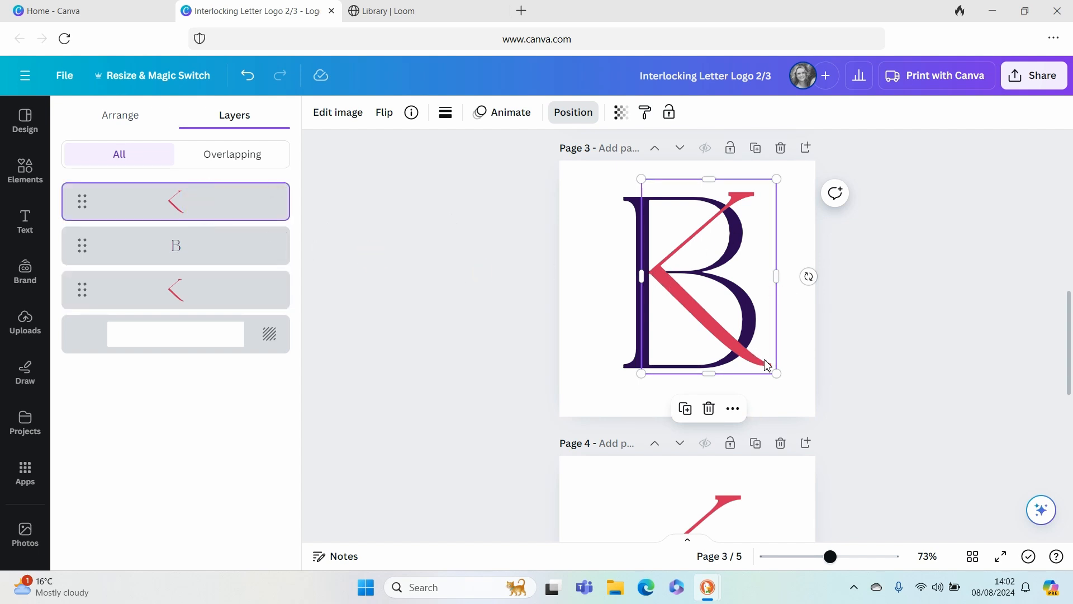
left_click_drag(708, 180, 703, 283)
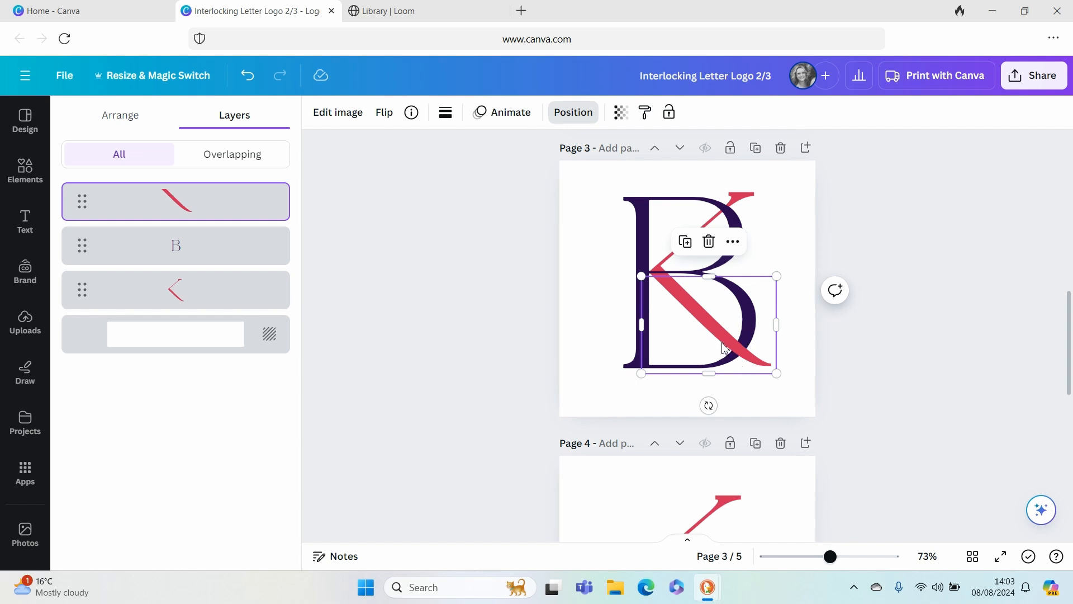
- Delete the two leftover pages after page 3 that hold the separate K artwork
left_click(798, 242)
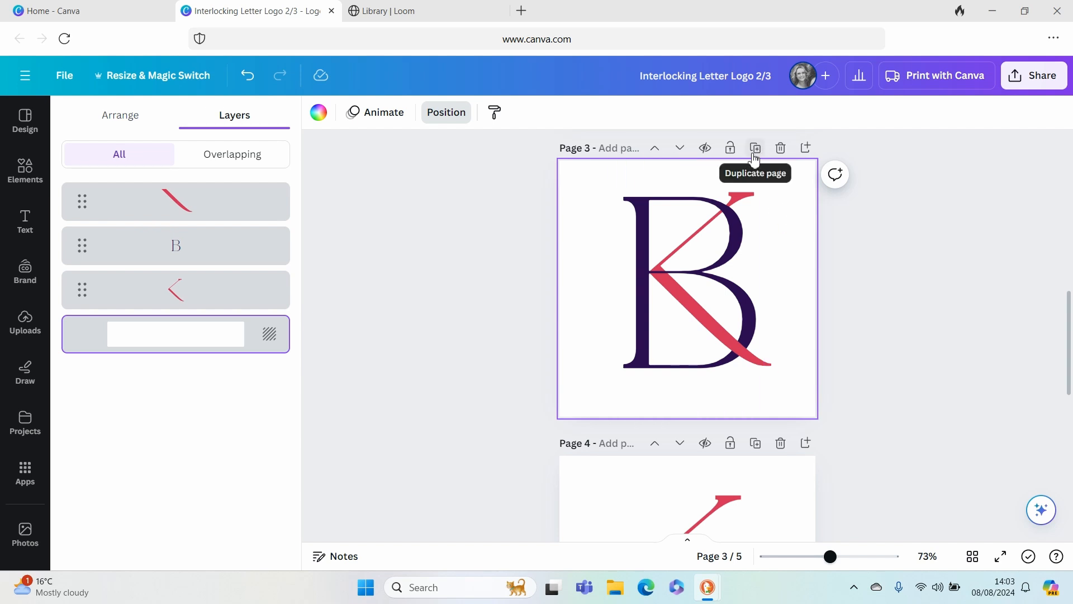
scroll(783, 442, "down", 2)
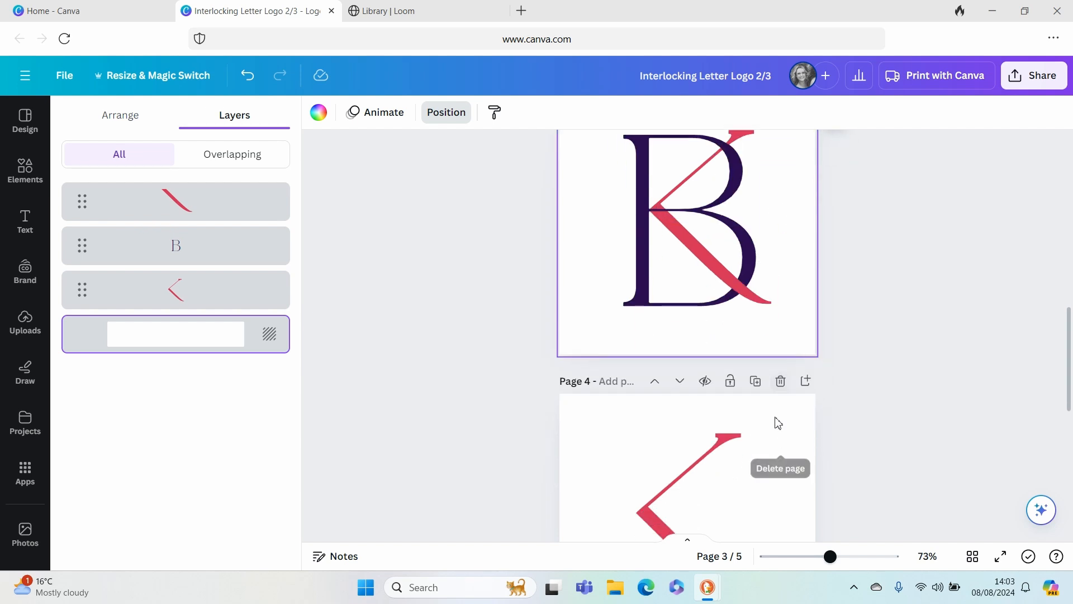
left_click(781, 381)
left_click(780, 381)
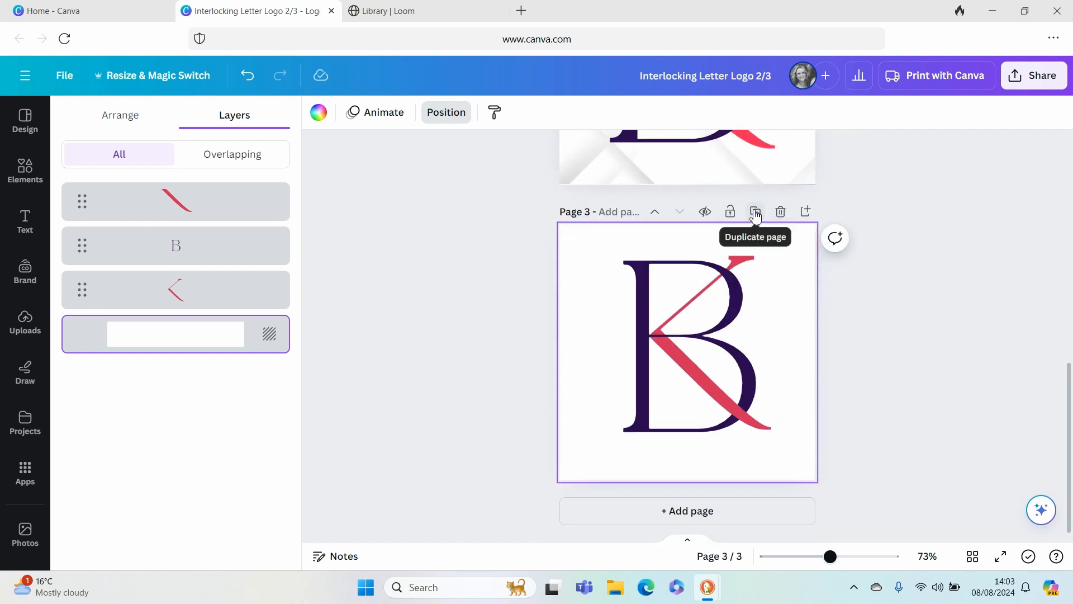
- Download only page 3 as a PNG with a transparent background at 1.375 times size
left_click(1036, 90)
left_click(840, 446)
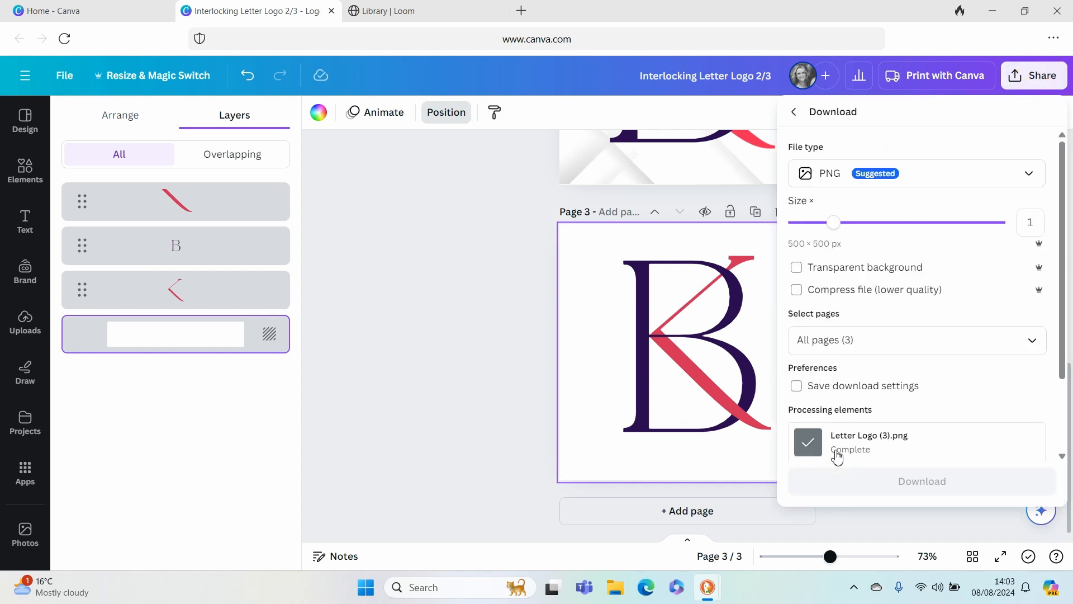
left_click_drag(835, 222, 864, 223)
left_click(796, 267)
left_click(855, 340)
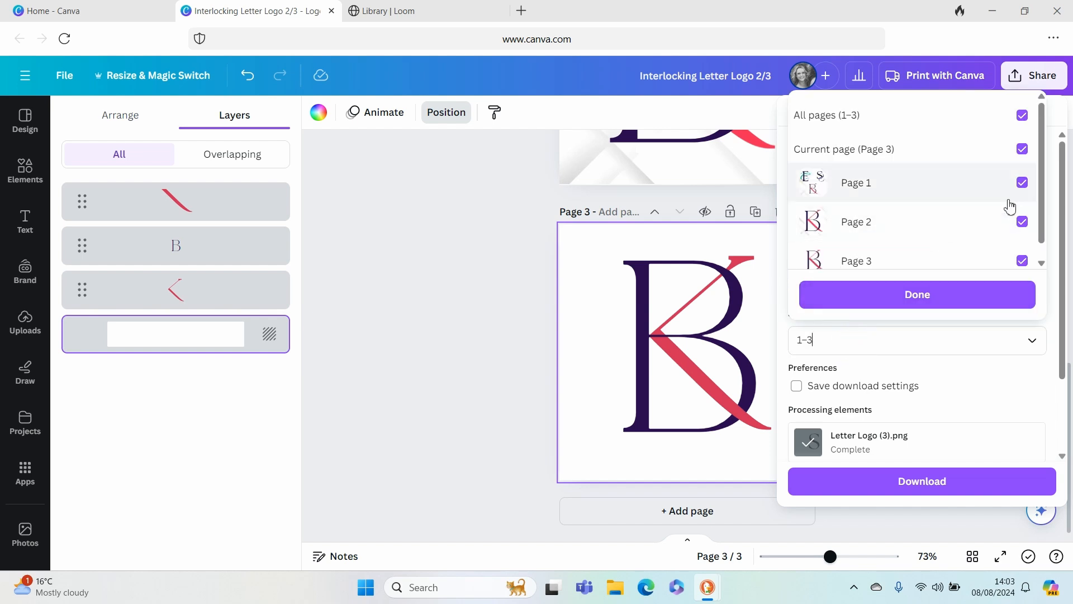
left_click(1022, 115)
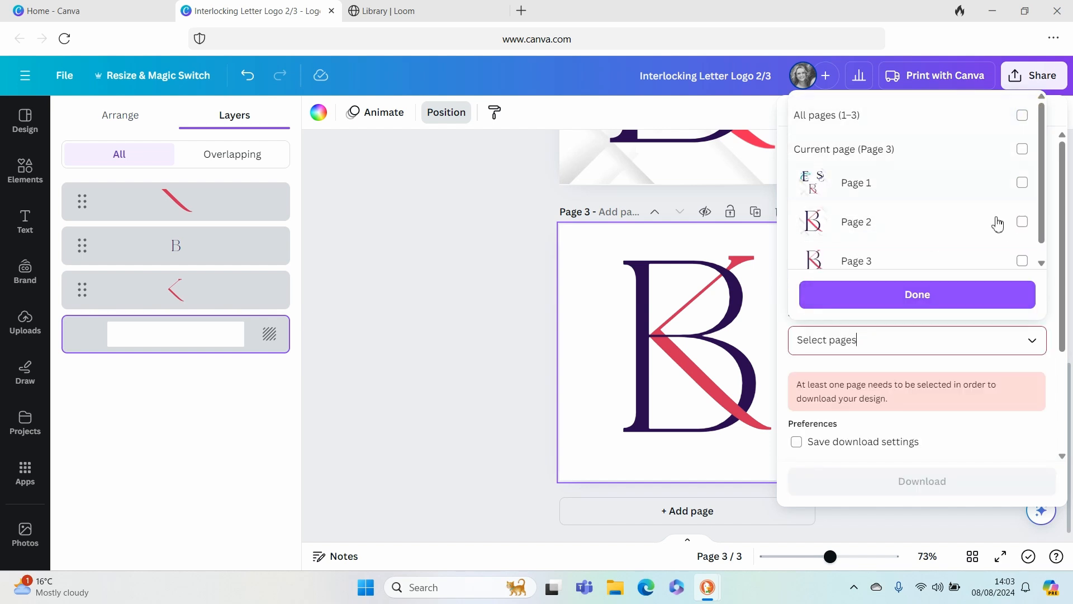
left_click(1023, 260)
left_click(906, 292)
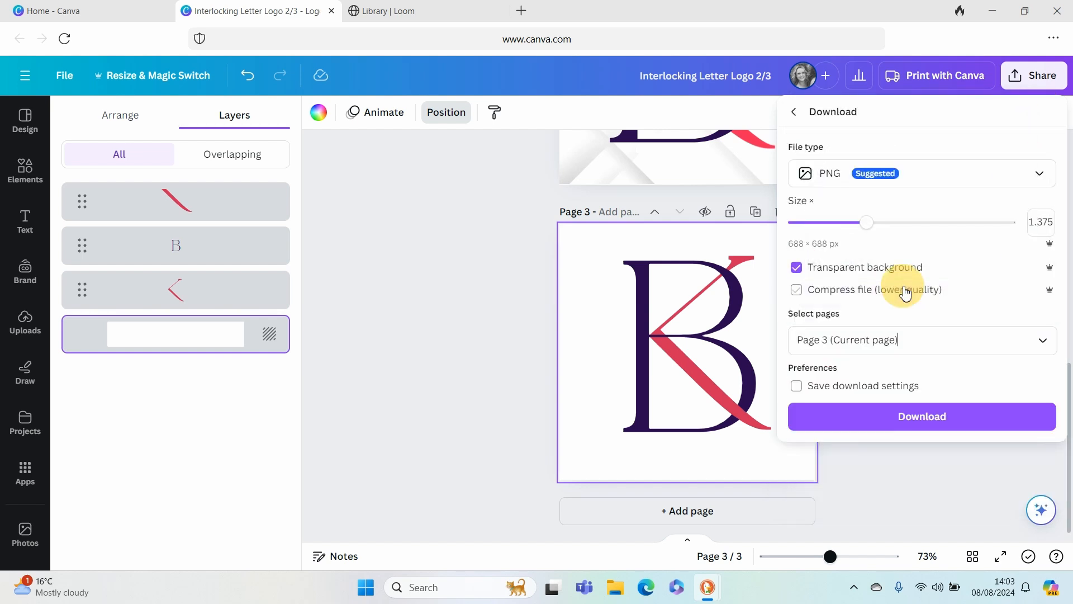
left_click(877, 427)
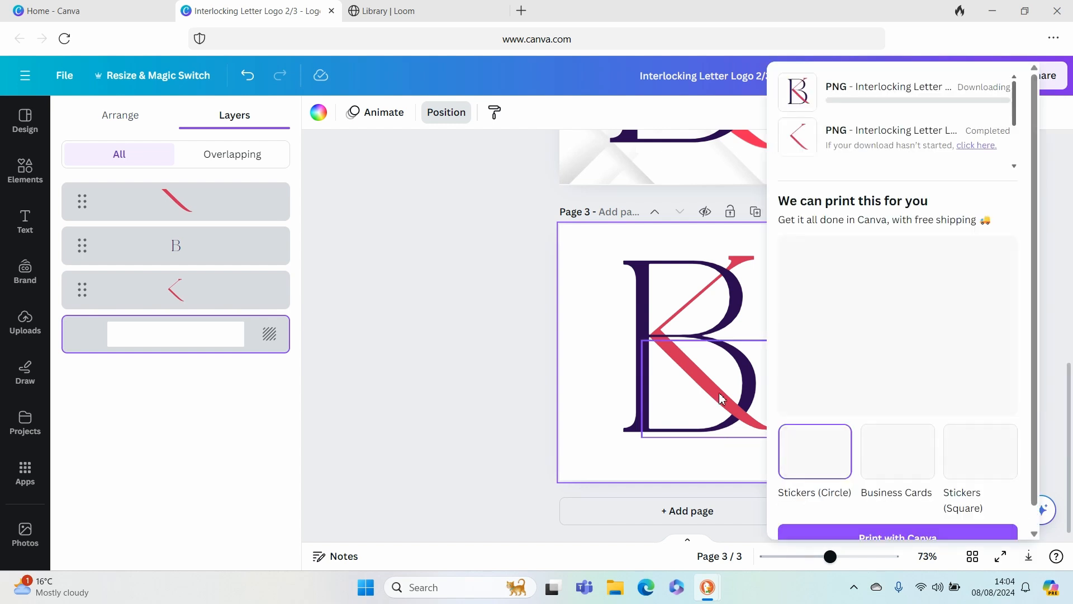
- Add a blank page 4 and upload the downloaded image Interlocking Letter Logo 23 (6)
left_click(599, 389)
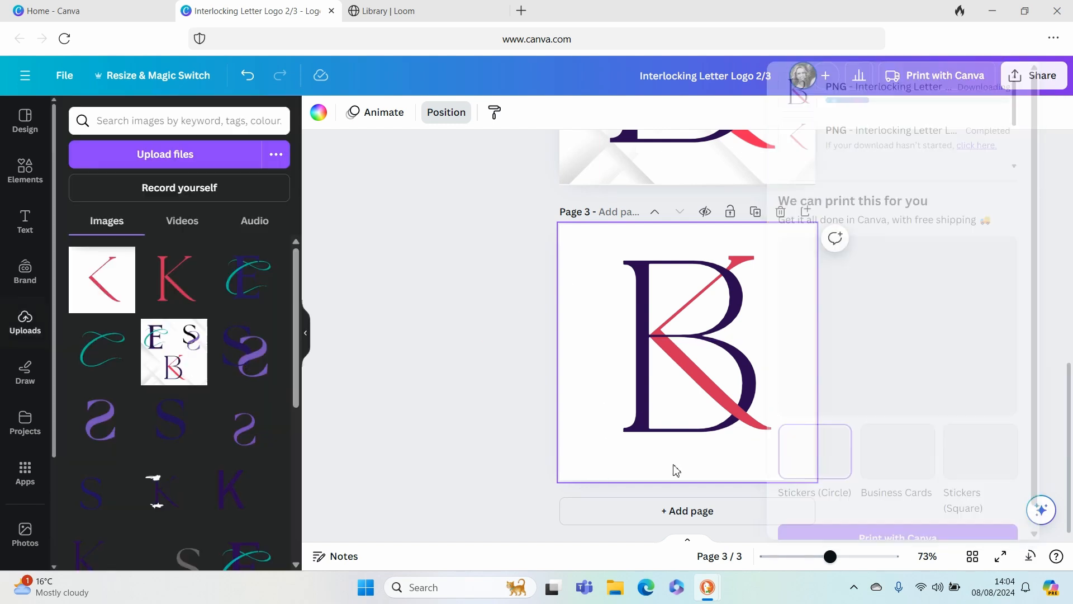
left_click(639, 474)
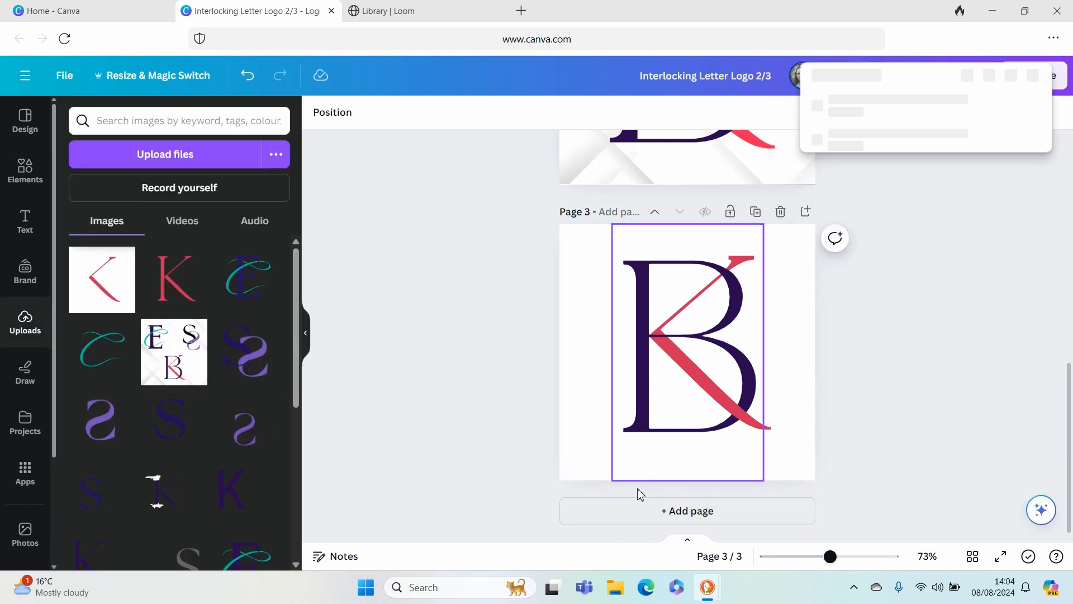
left_click(641, 509)
left_click(115, 154)
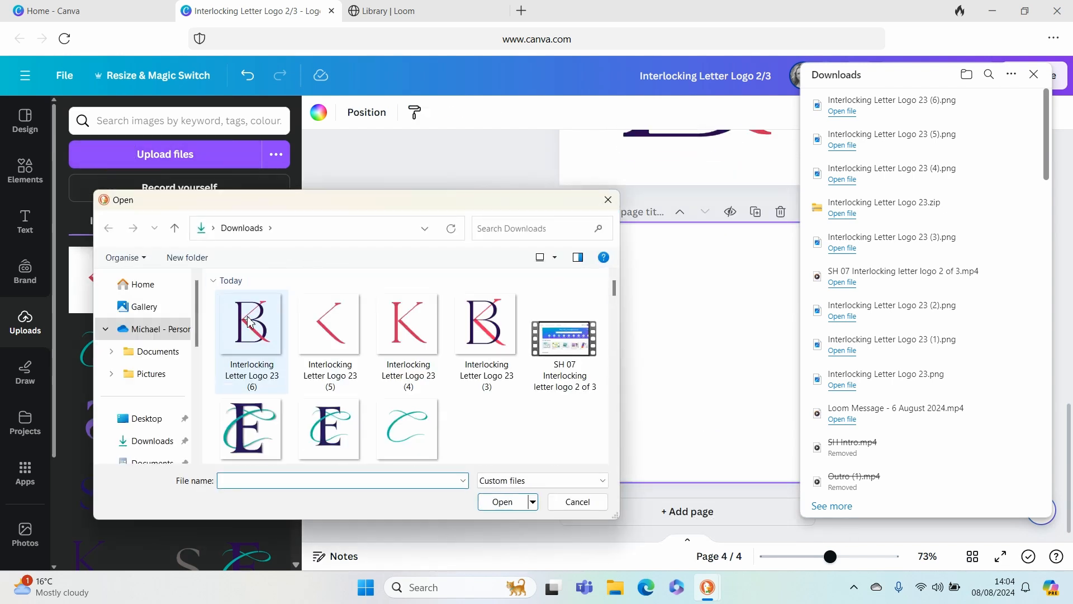
left_click(253, 330)
left_click(505, 501)
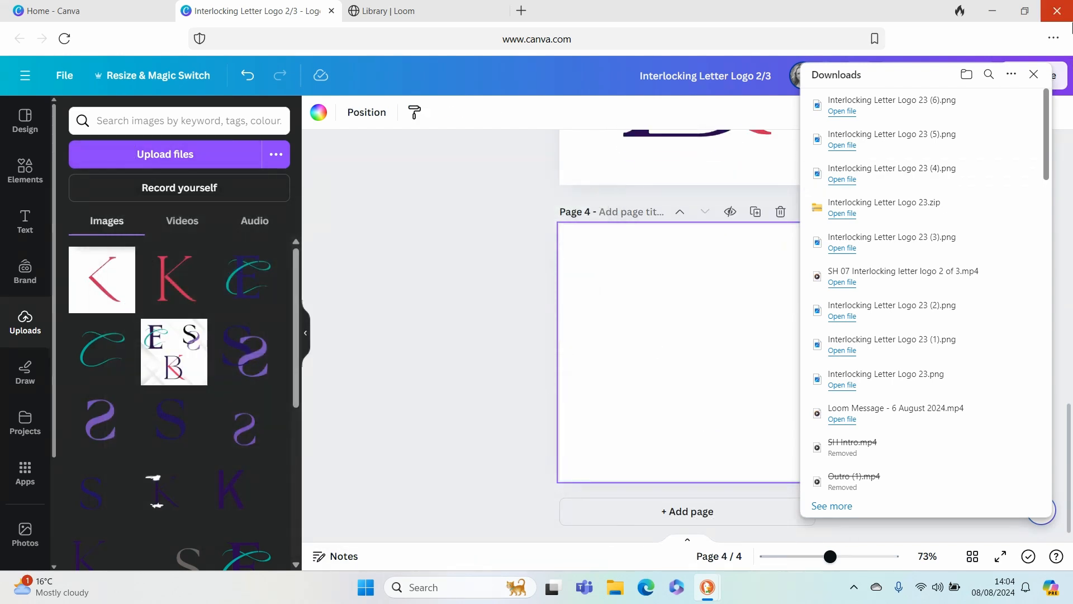
left_click(1034, 74)
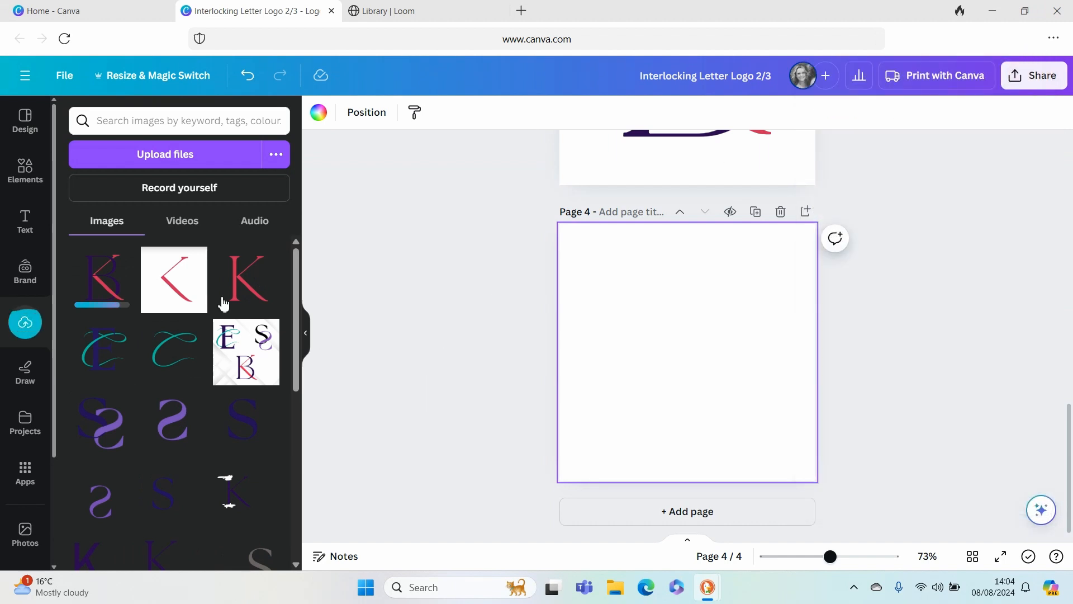
- Place the uploaded KB logo image on page 4 and crop its empty margins close to the letters
left_click(111, 289)
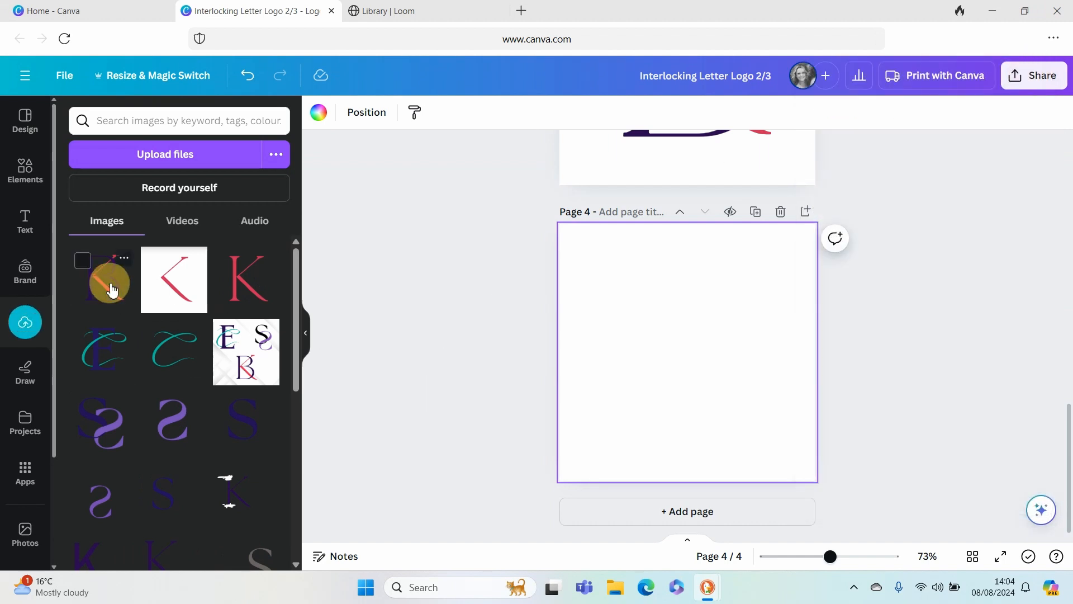
left_click_drag(689, 430, 688, 407)
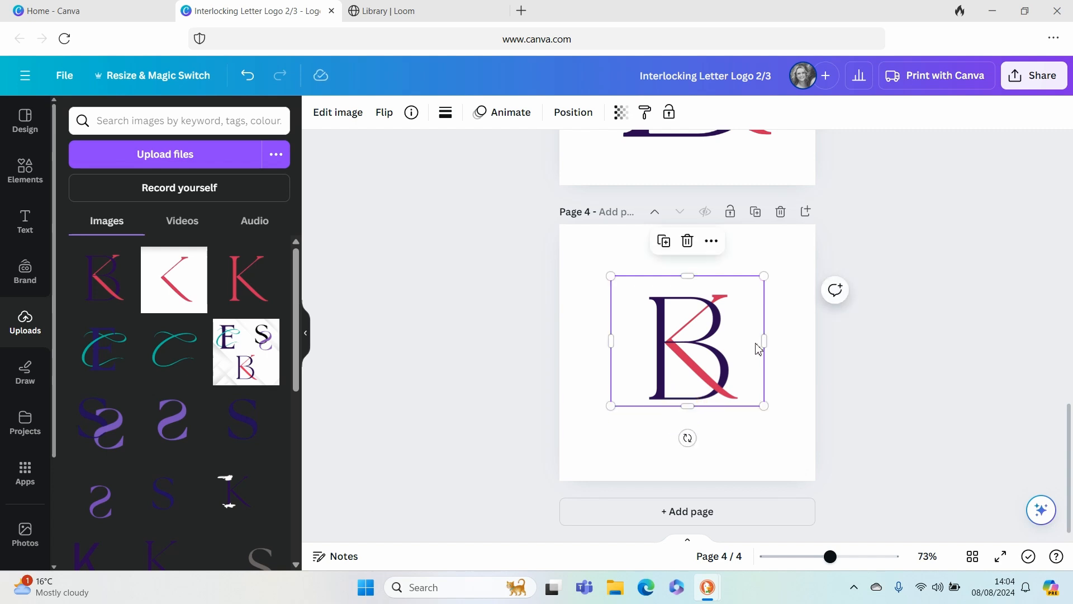
left_click_drag(765, 341, 740, 342)
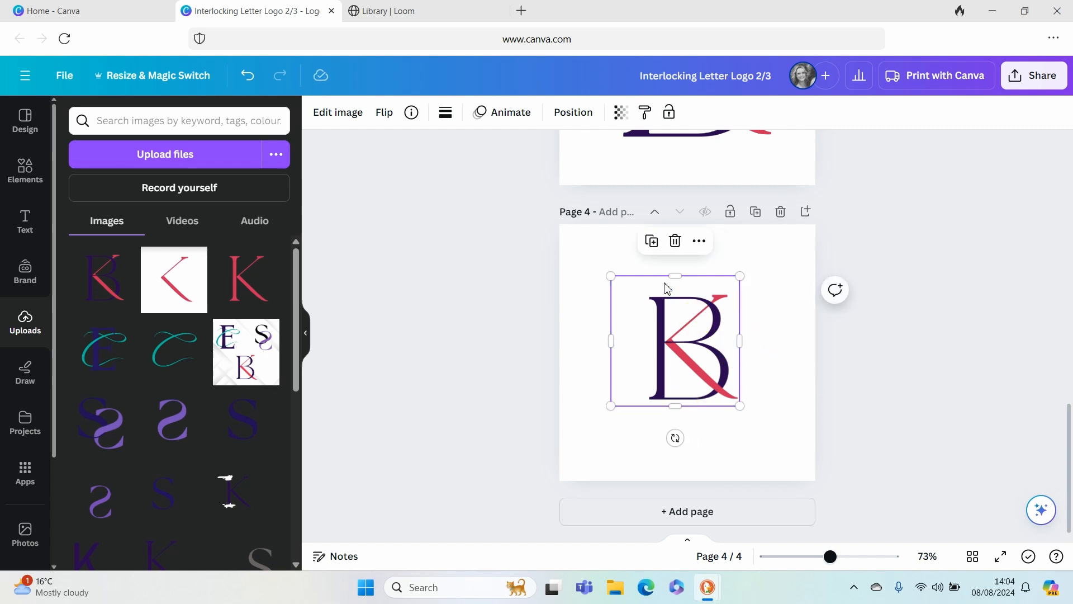
left_click_drag(671, 278, 668, 291)
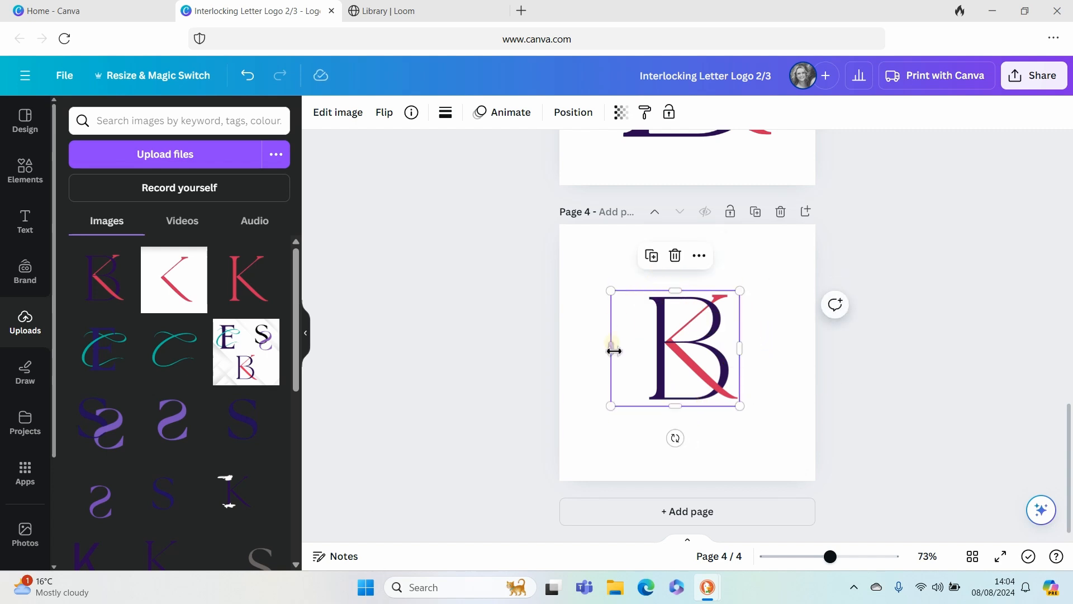
left_click_drag(619, 356, 614, 304)
left_click(790, 351)
- Enlarge the cropped KB logo to about 388 × 470 px and centre it on page 4
left_click_drag(662, 339, 788, 455)
left_click_drag(647, 347, 675, 356)
left_click(574, 112)
left_click(237, 157)
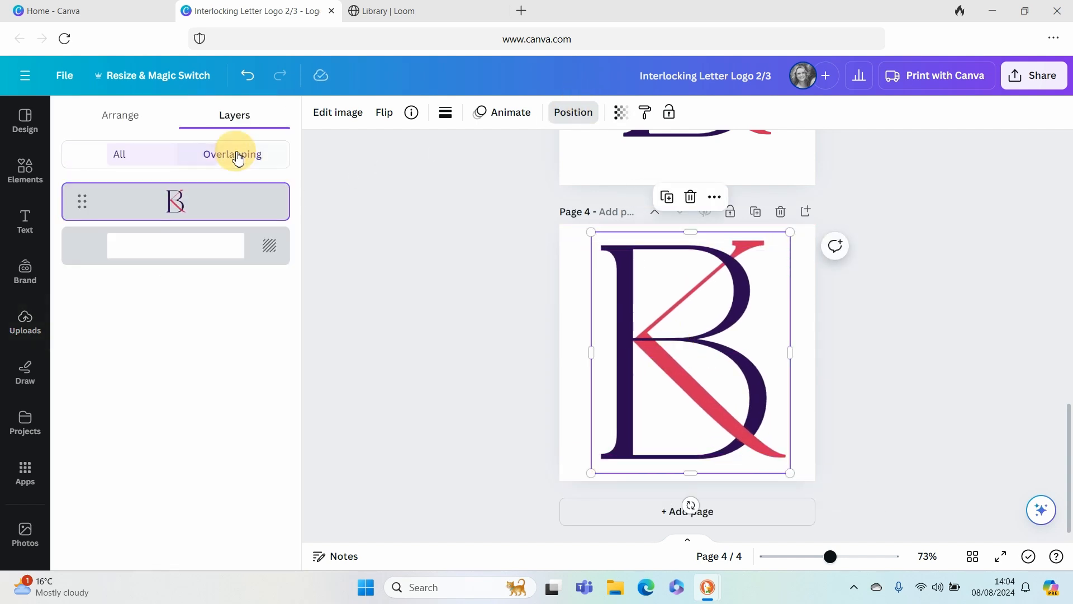
left_click(126, 117)
left_click(216, 267)
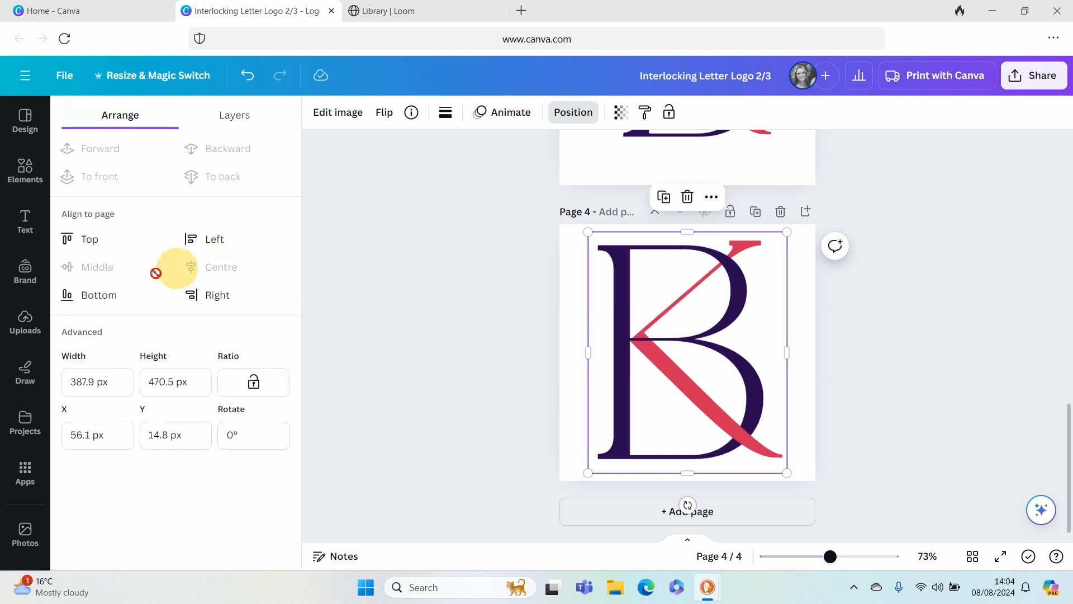
- Apply a Drop shadow effect to the KB logo image on page 4
left_click(459, 341)
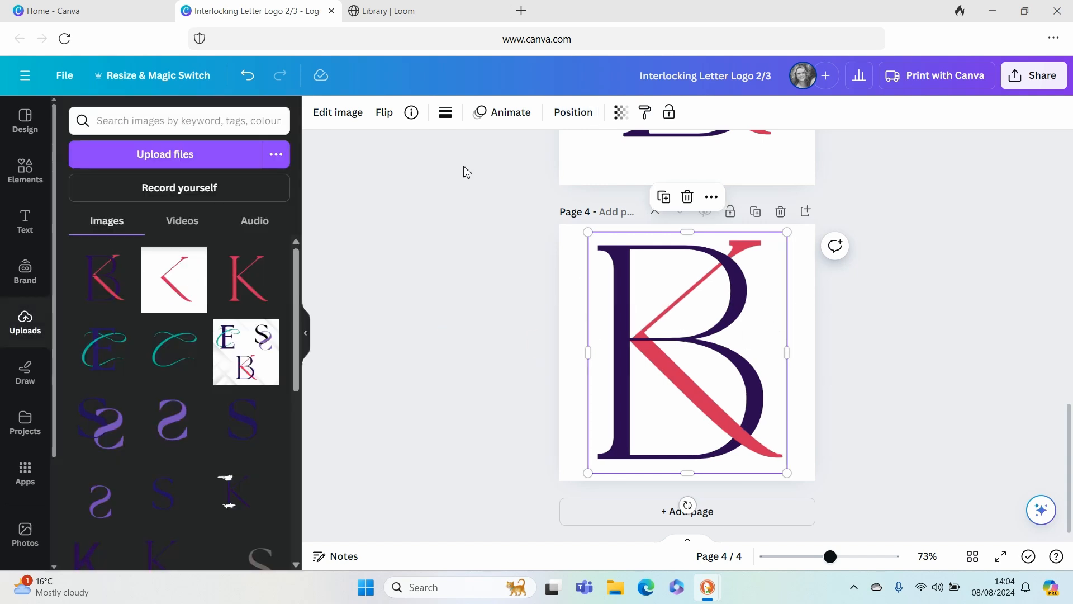
left_click(344, 115)
scroll(141, 460, "down", 2)
scroll(140, 460, "down", 2)
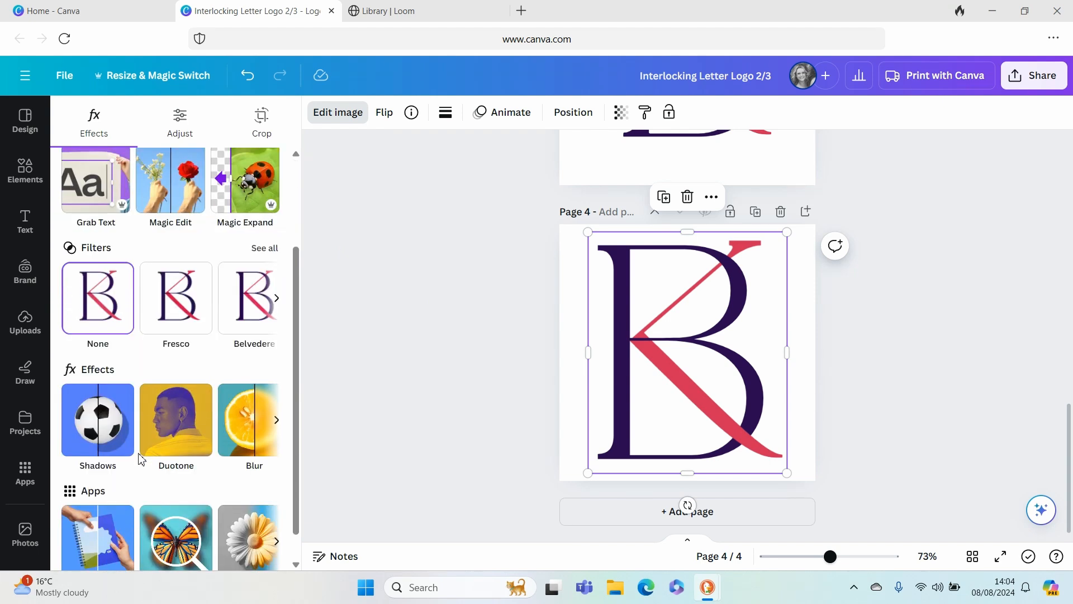
left_click(98, 386)
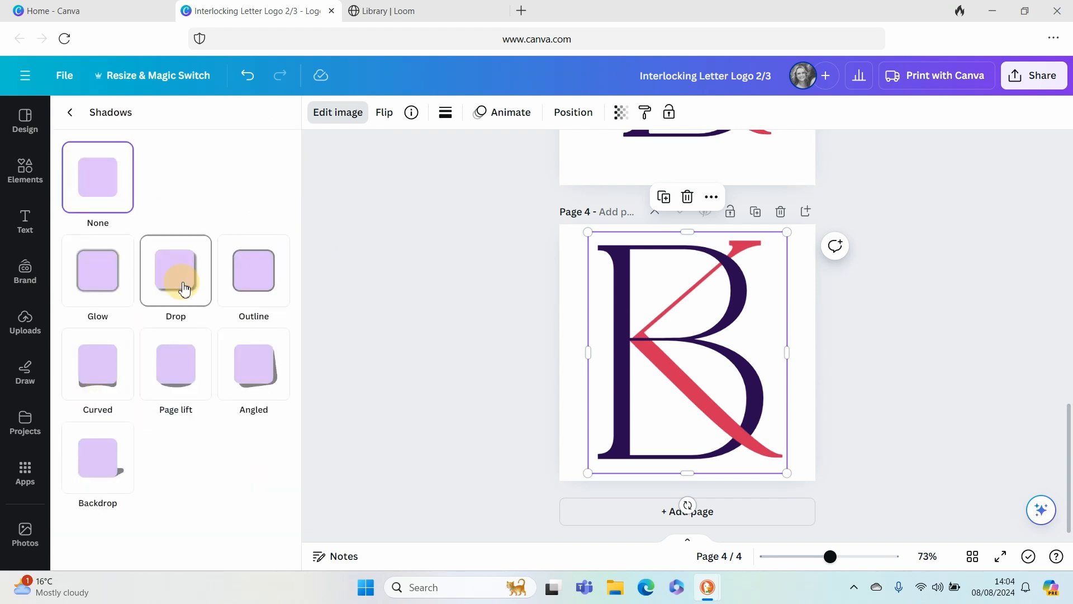
left_click(185, 290)
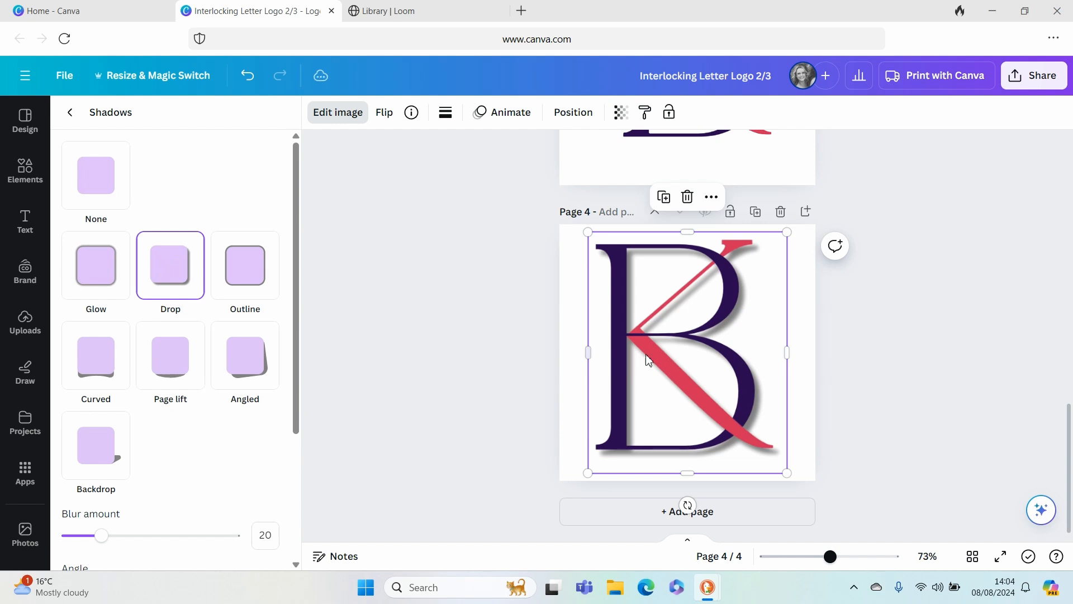
left_click(460, 339)
- Set the KB logo's drop shadow distance to 38 and its intensity to 54
left_click(674, 320)
left_click(338, 112)
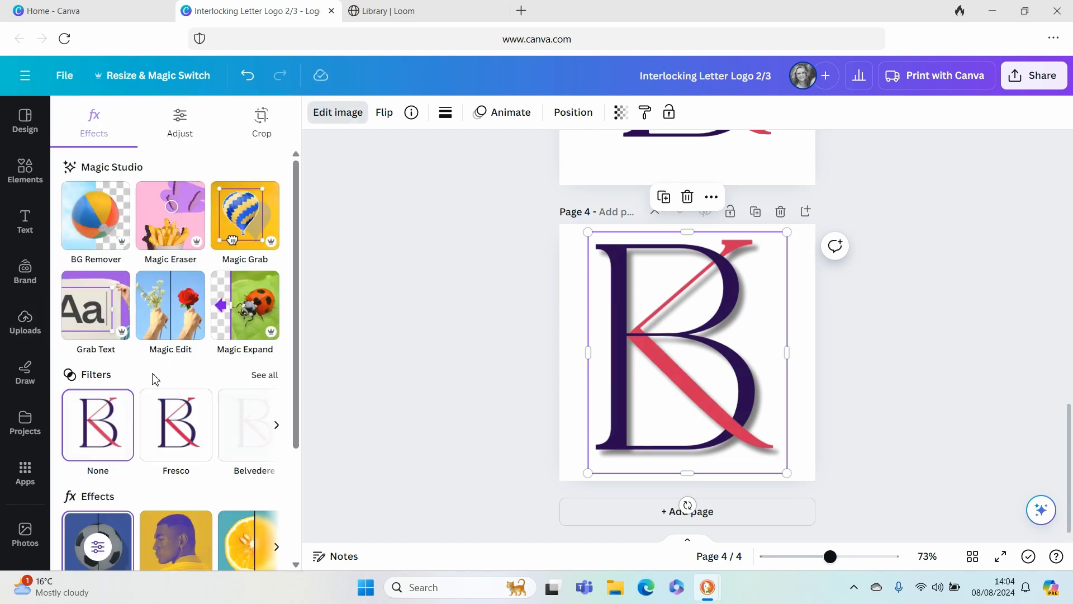
scroll(103, 438, "down", 2)
left_click(103, 438)
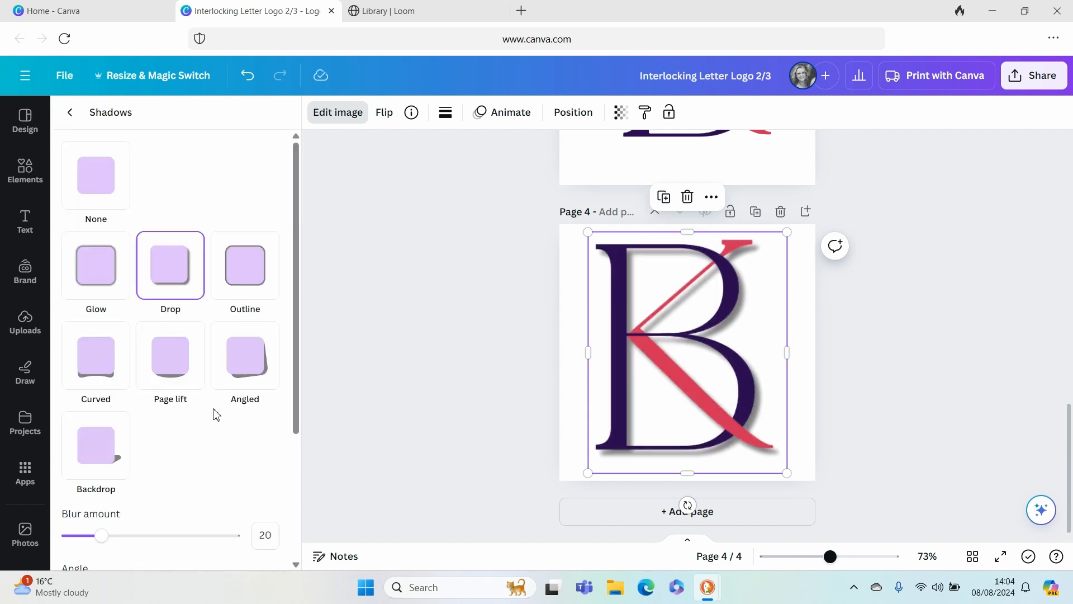
scroll(213, 415, "down", 3)
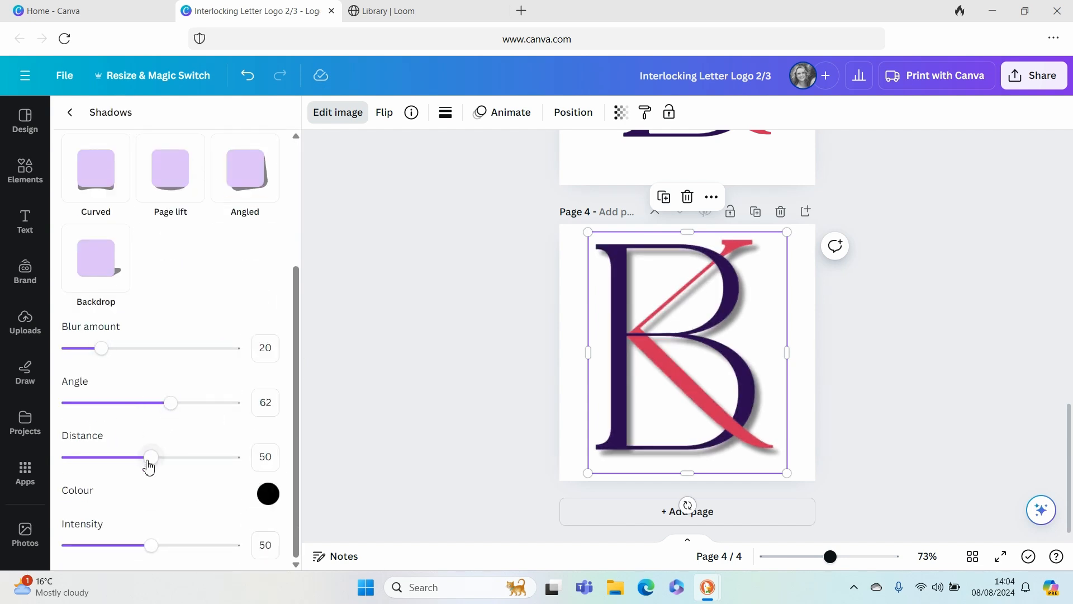
left_click_drag(150, 458, 132, 463)
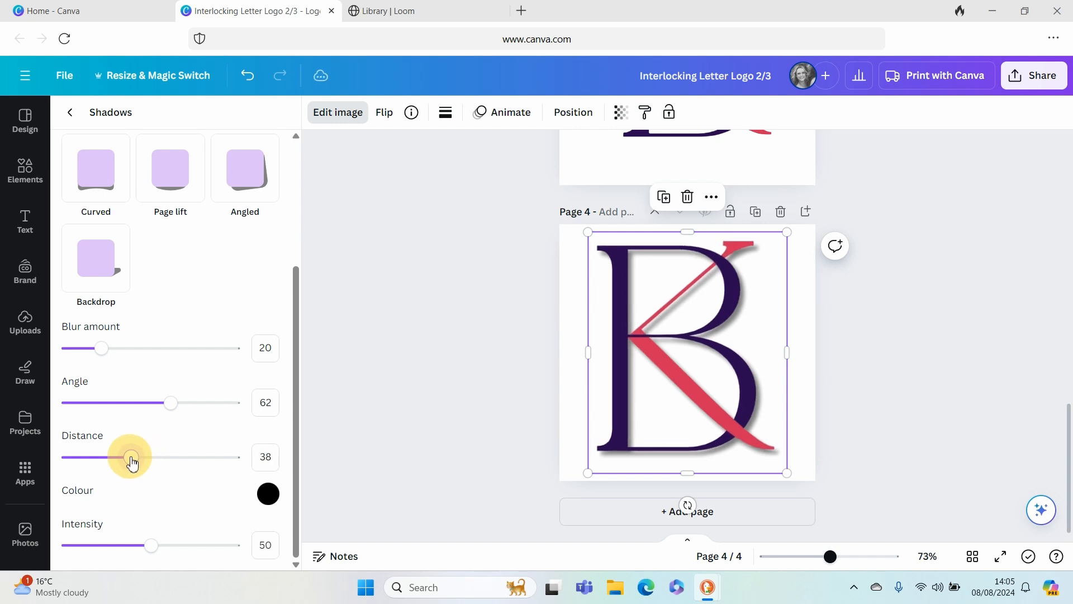
left_click_drag(137, 550, 160, 556)
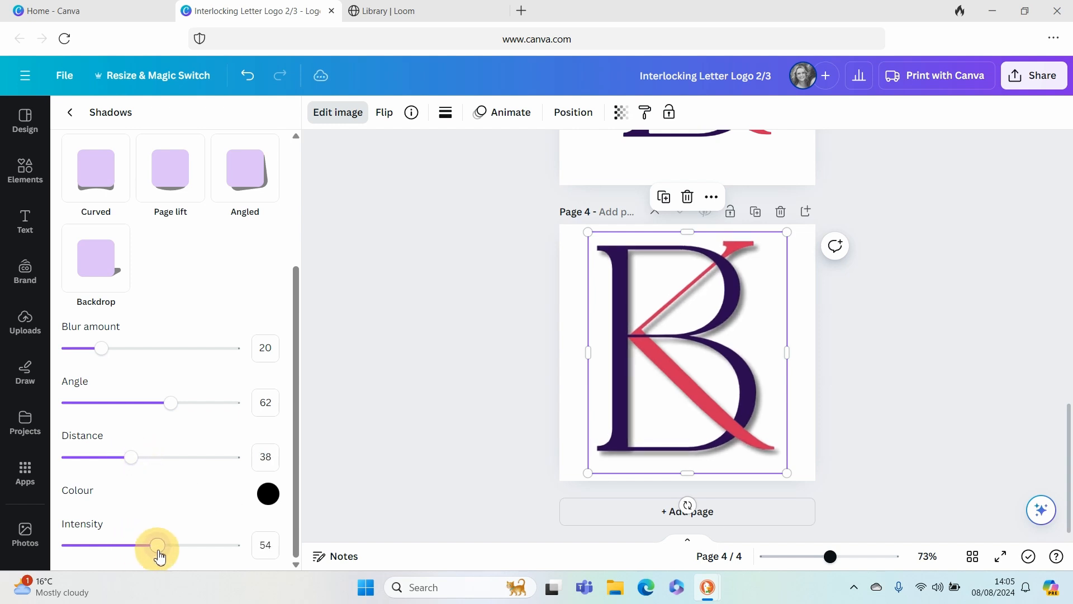
key("Escape")
left_click(437, 346)
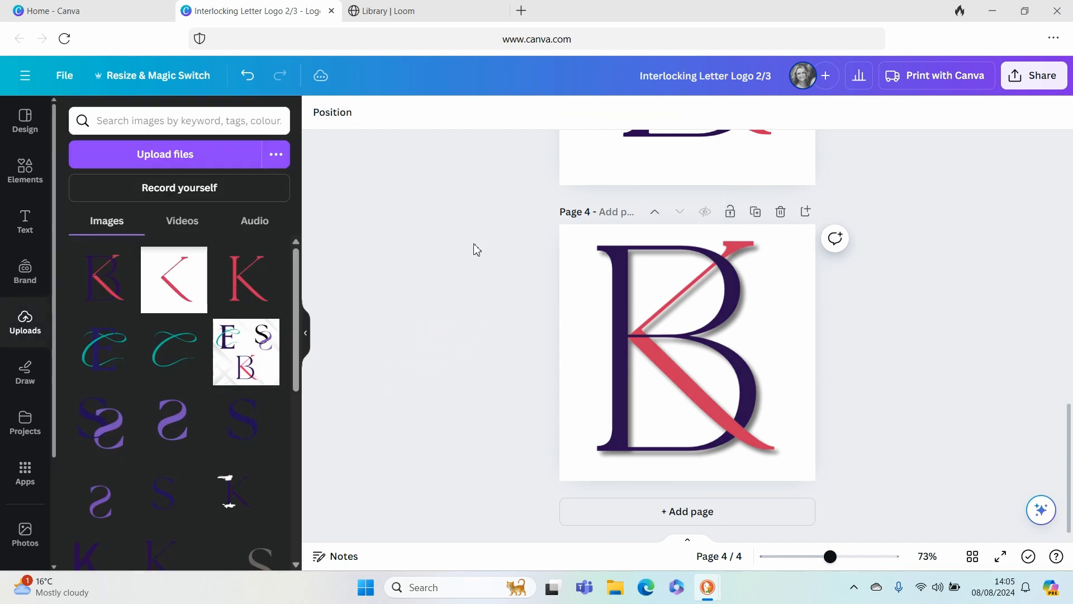
- Open the library of graphic elements for page 4
left_click(25, 169)
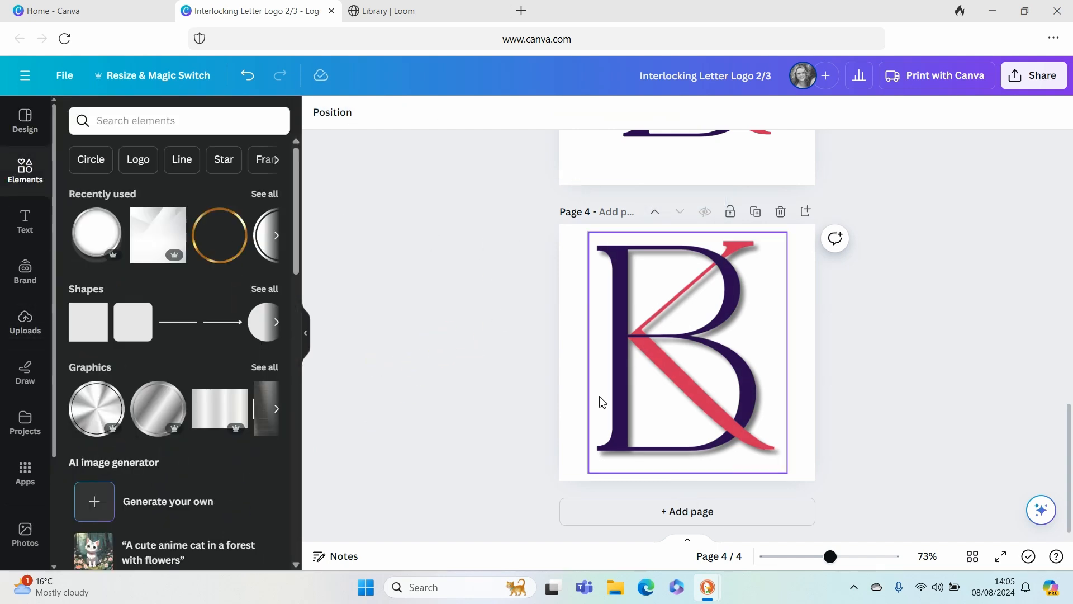